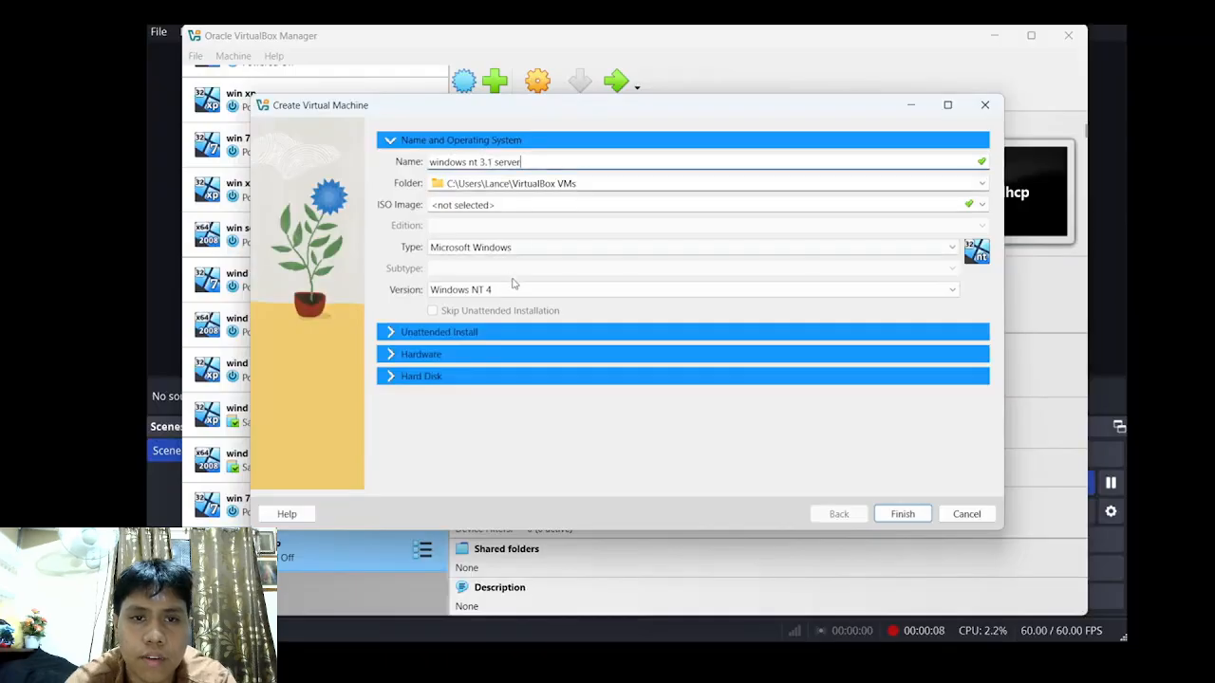
- Set the new machine's operating system version to Windows NT 3.x and create it
click(513, 355)
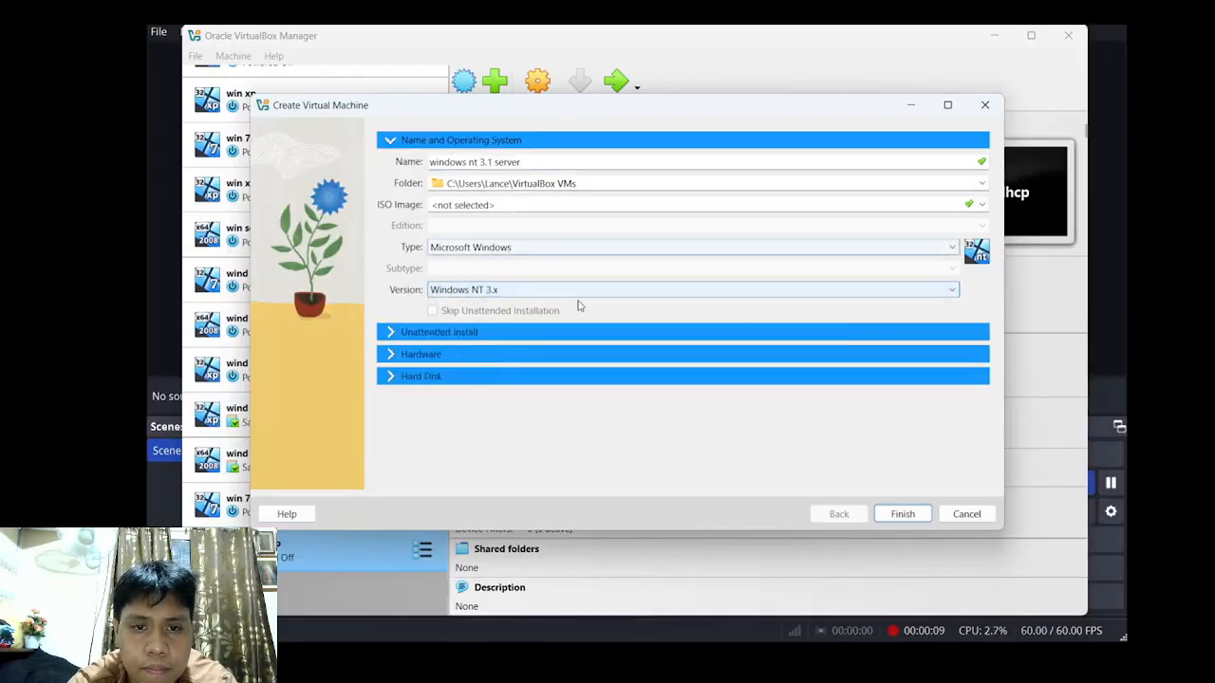
click(902, 513)
- Attach CD.iso from the Microsoft Windows NT 3.1 folder to the machine's empty optical drive
click(590, 412)
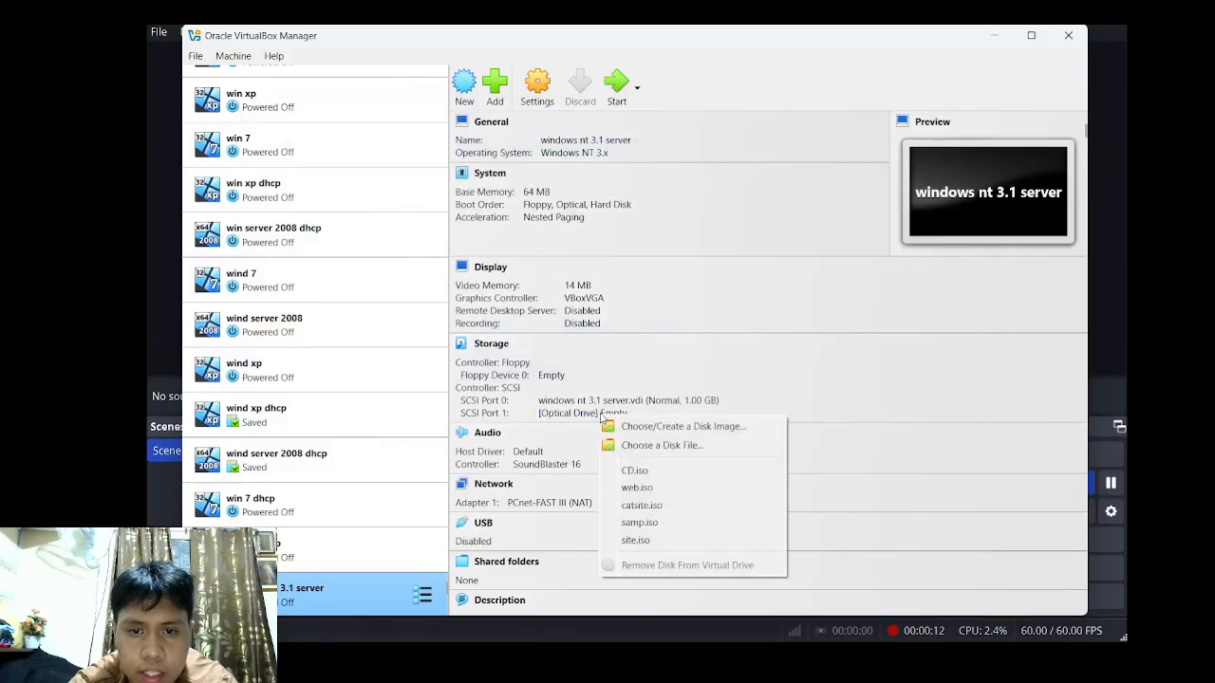
click(643, 443)
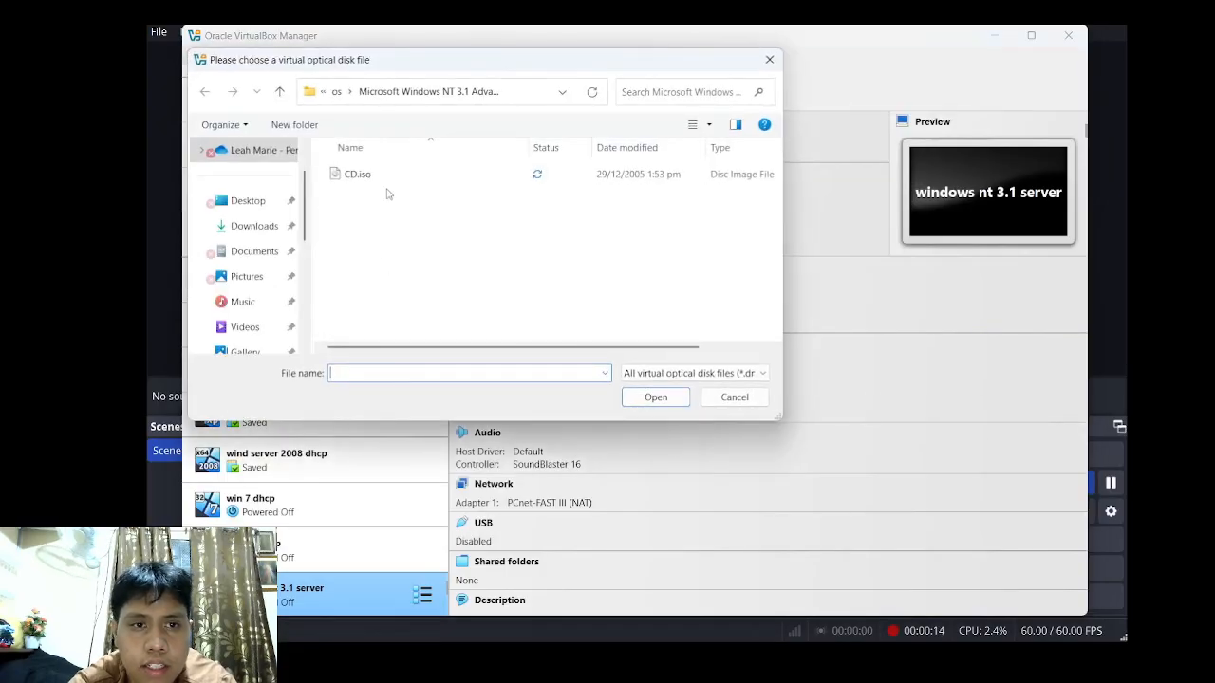
click(384, 175)
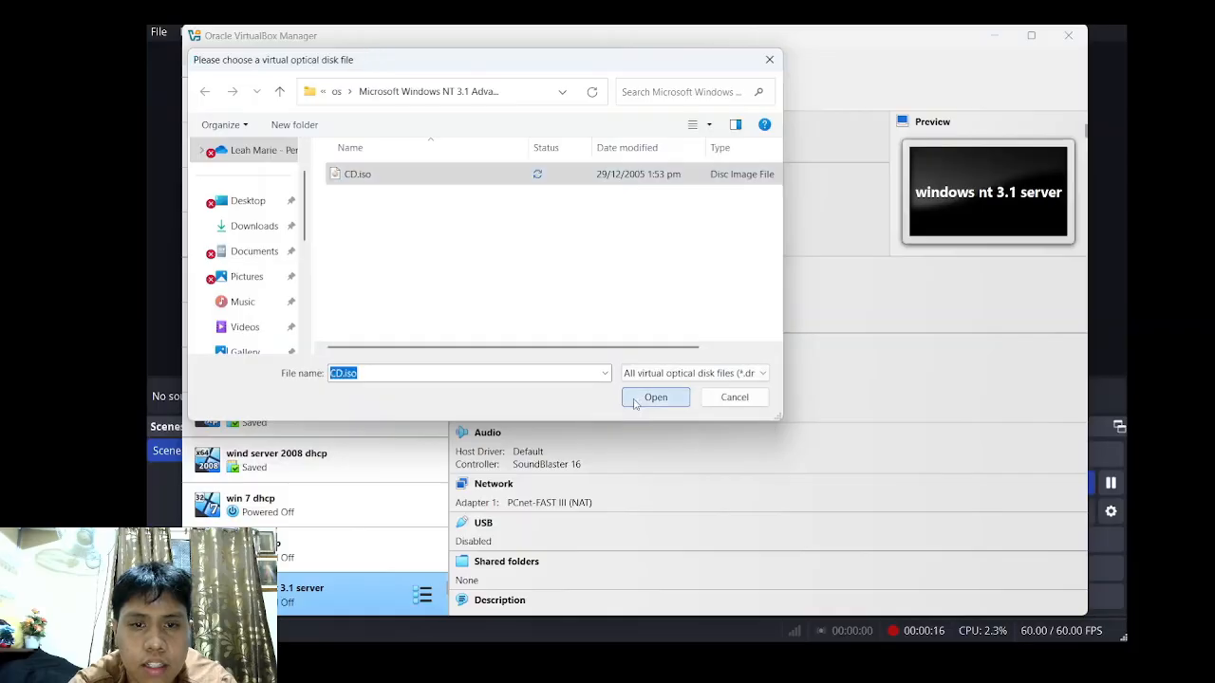
click(628, 394)
- Attach the floppy image Boot Disk (3.5).img to the machine's empty floppy device
click(559, 377)
click(623, 409)
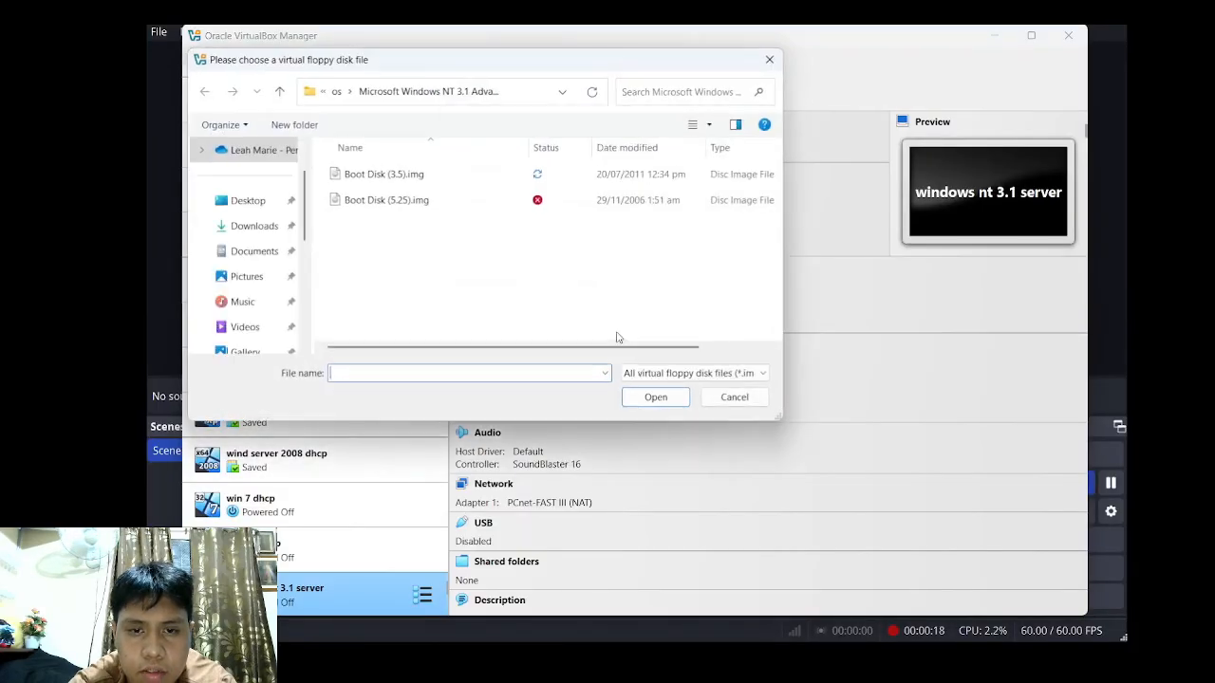
click(399, 174)
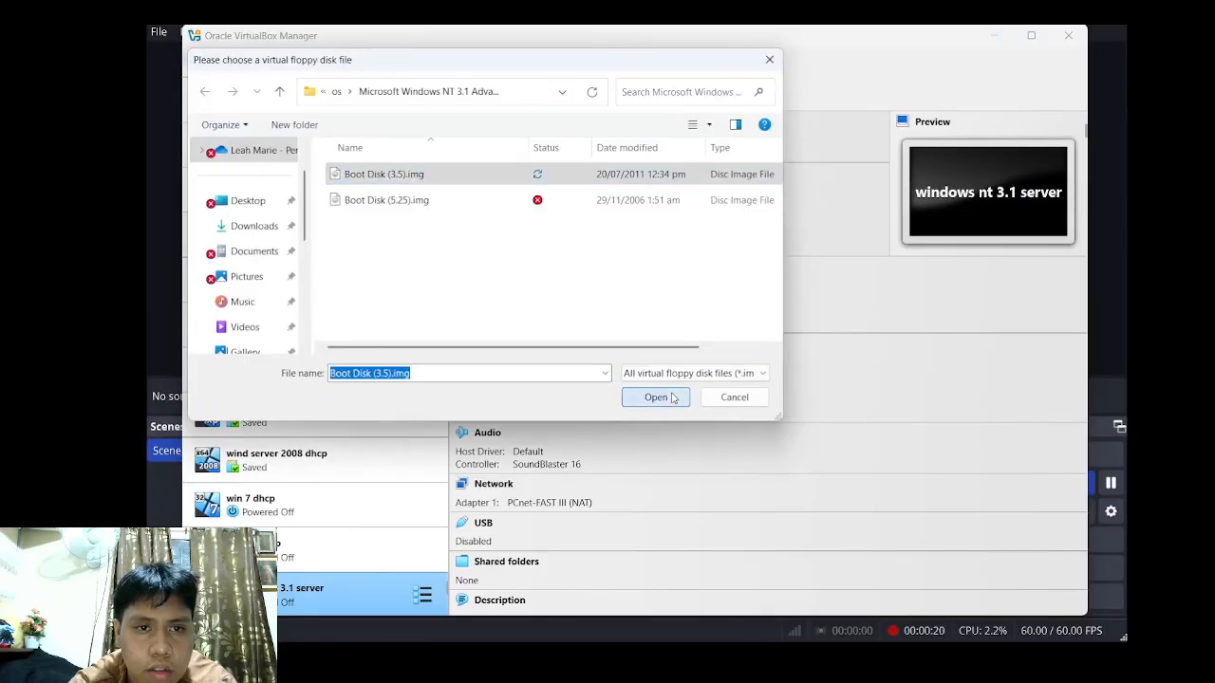
click(653, 398)
- Start the windows nt 3.1 server machine and begin the Windows NT installation using Express Setup
click(614, 95)
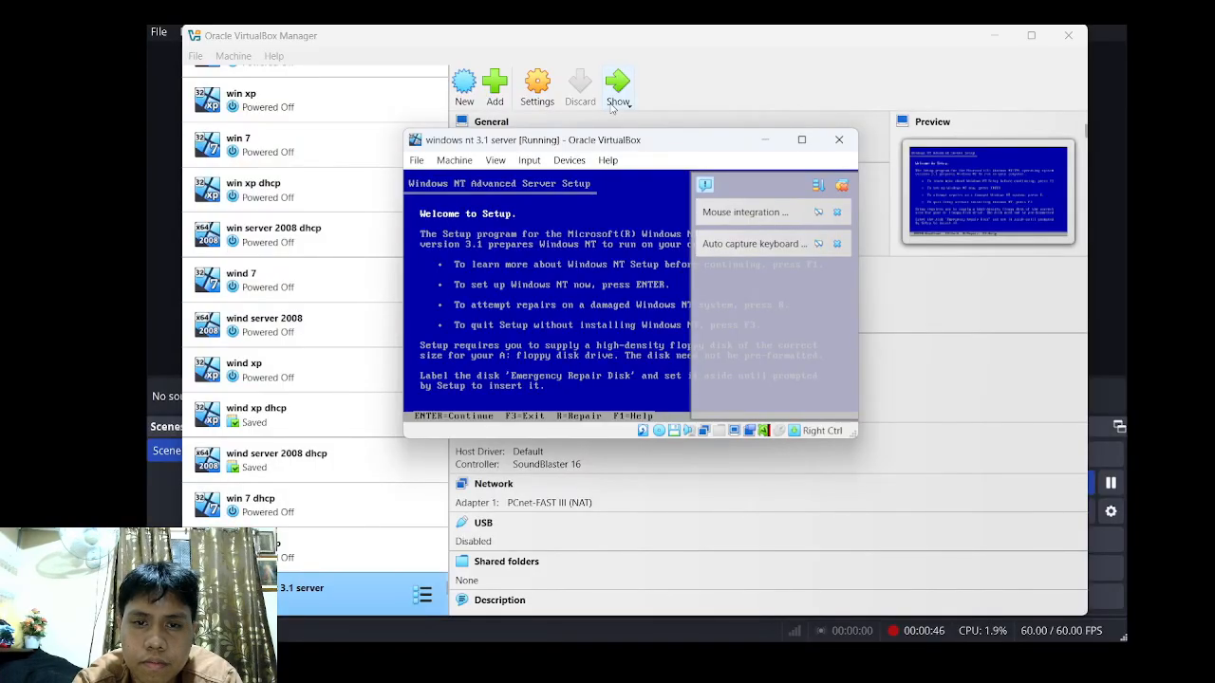
key(Return)
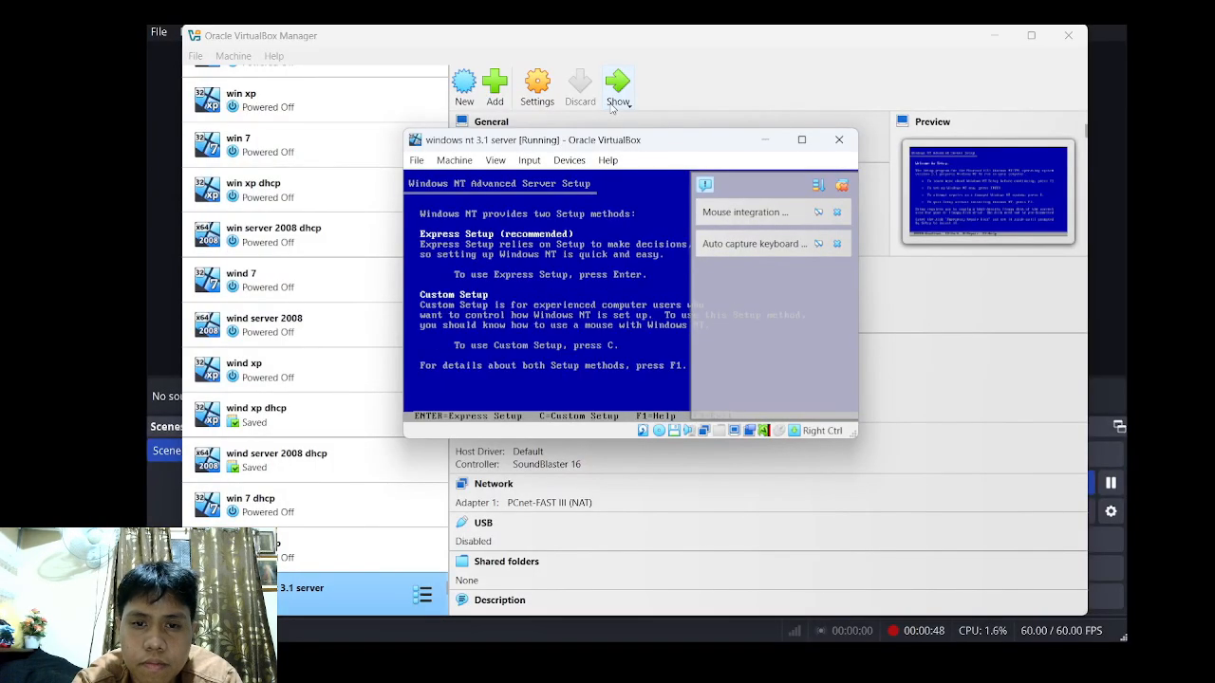
key(Return)
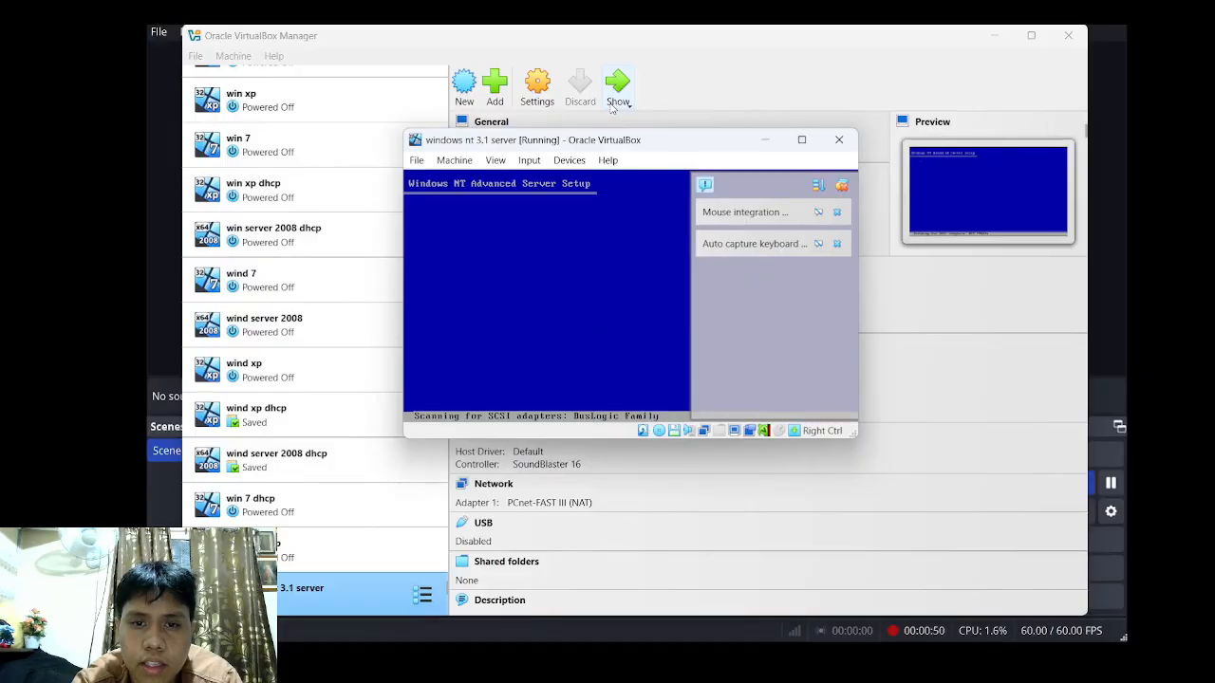
click(840, 185)
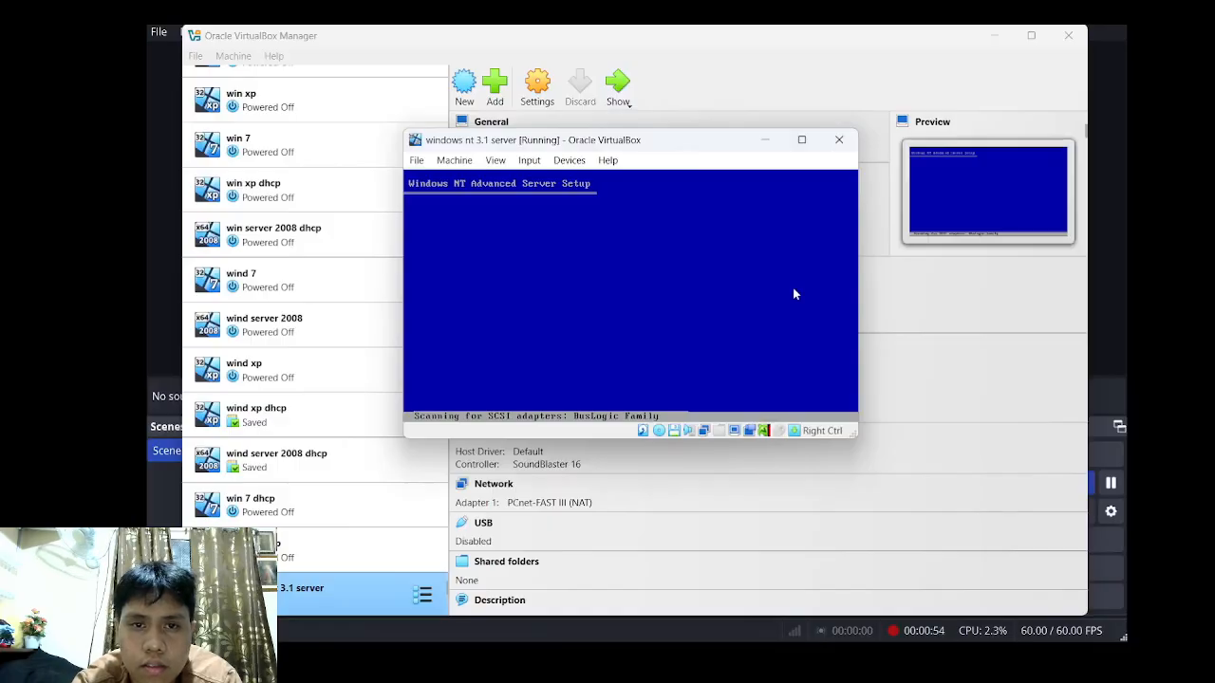
- Create a 1024 MB partition in the unpartitioned space of the SCSI disk
key(c)
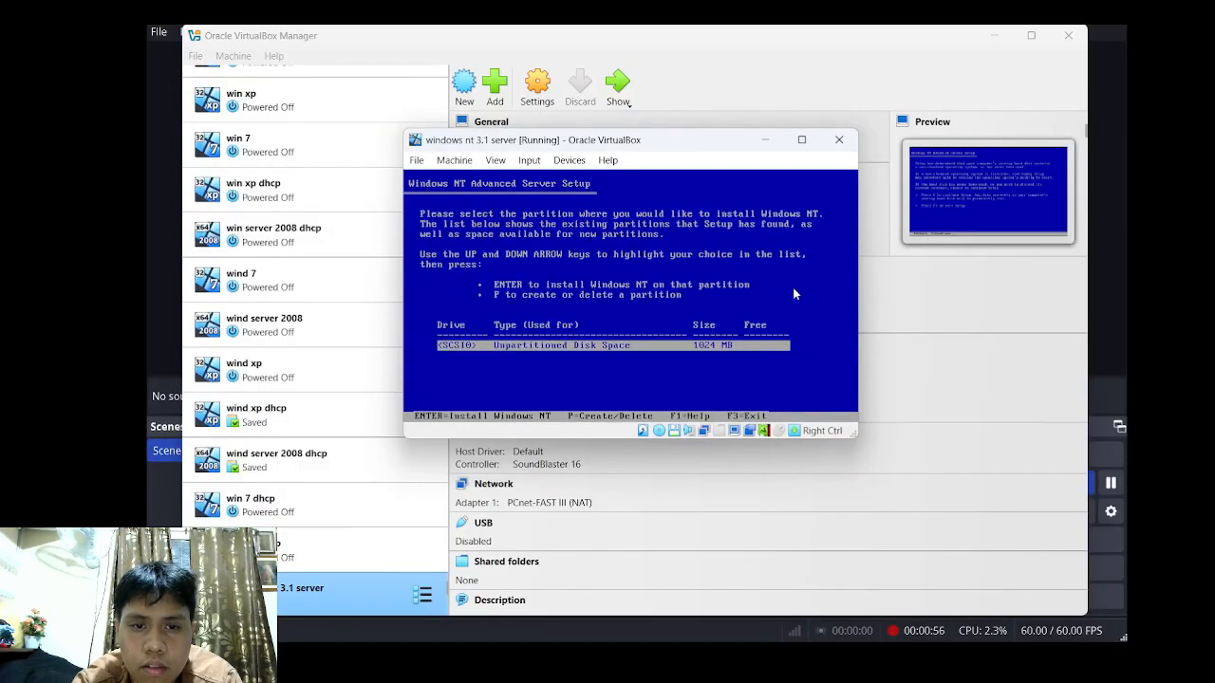
key(c)
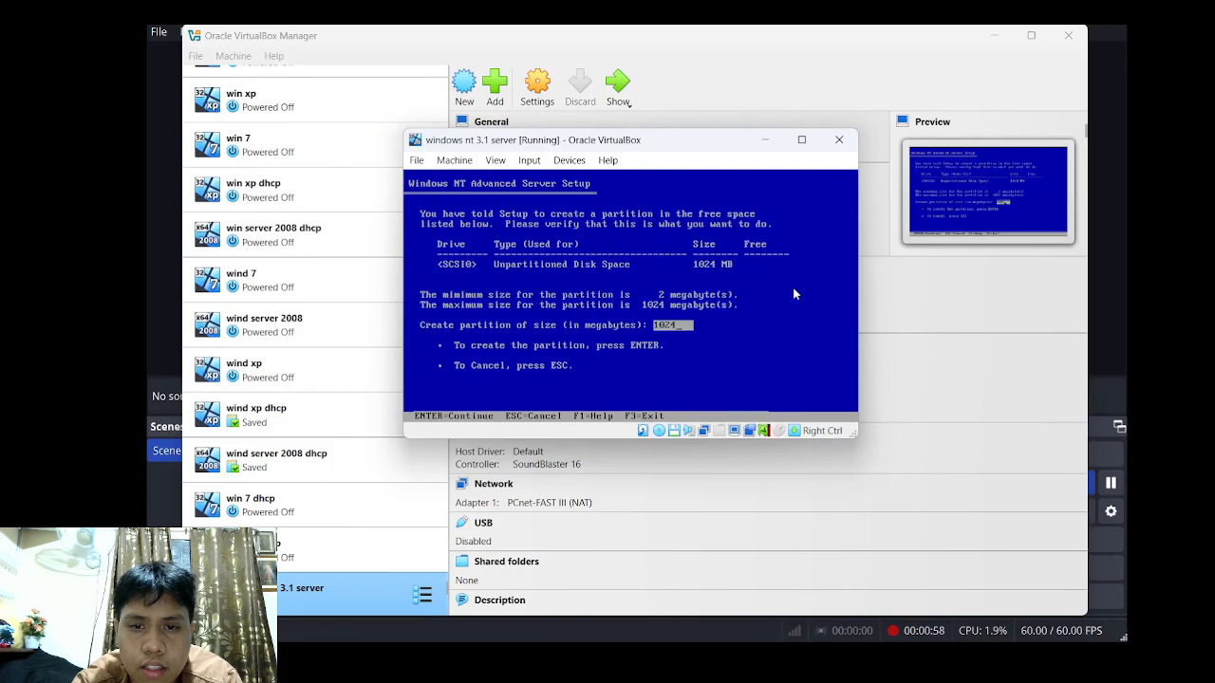
key(Return)
key(Return)
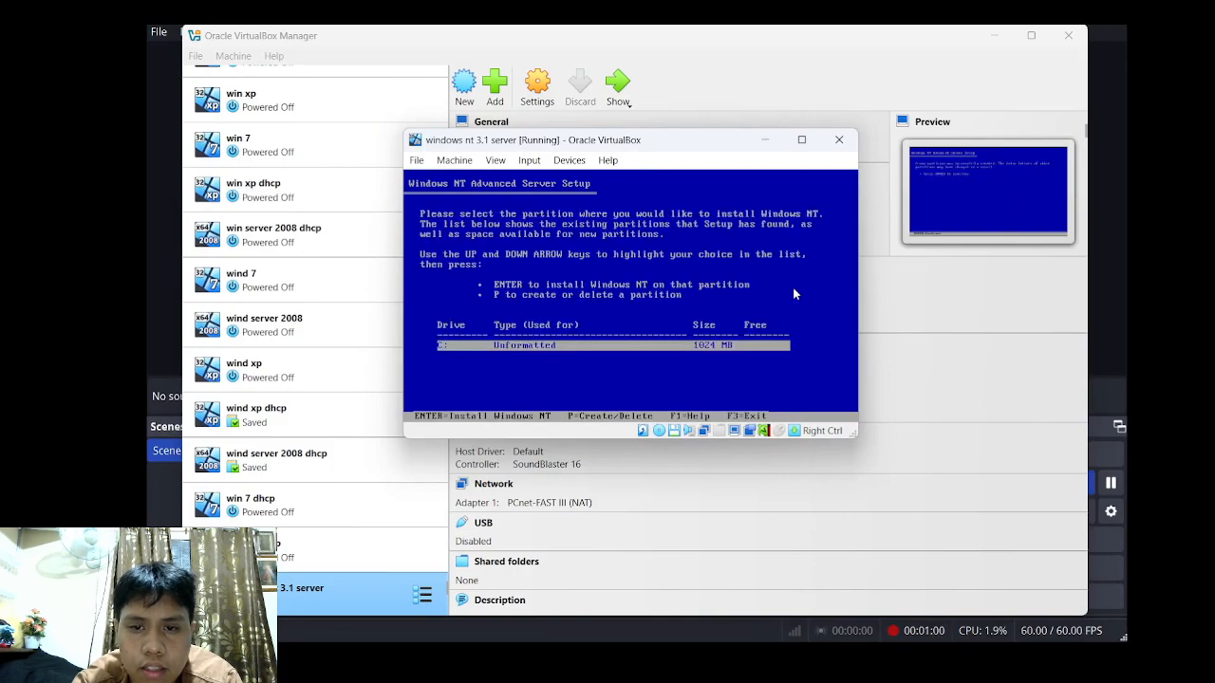
- Format the new C: partition for the installation and accept \winnt as the Windows NT directory
key(Return)
key(Return)
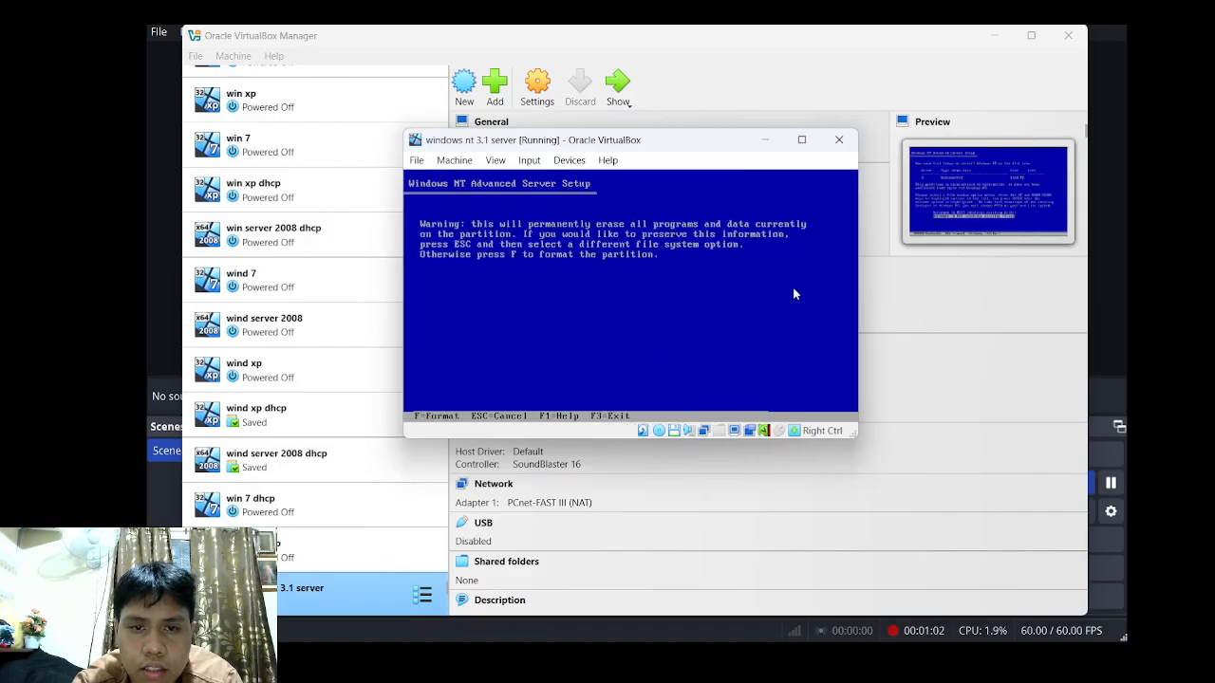
key(f)
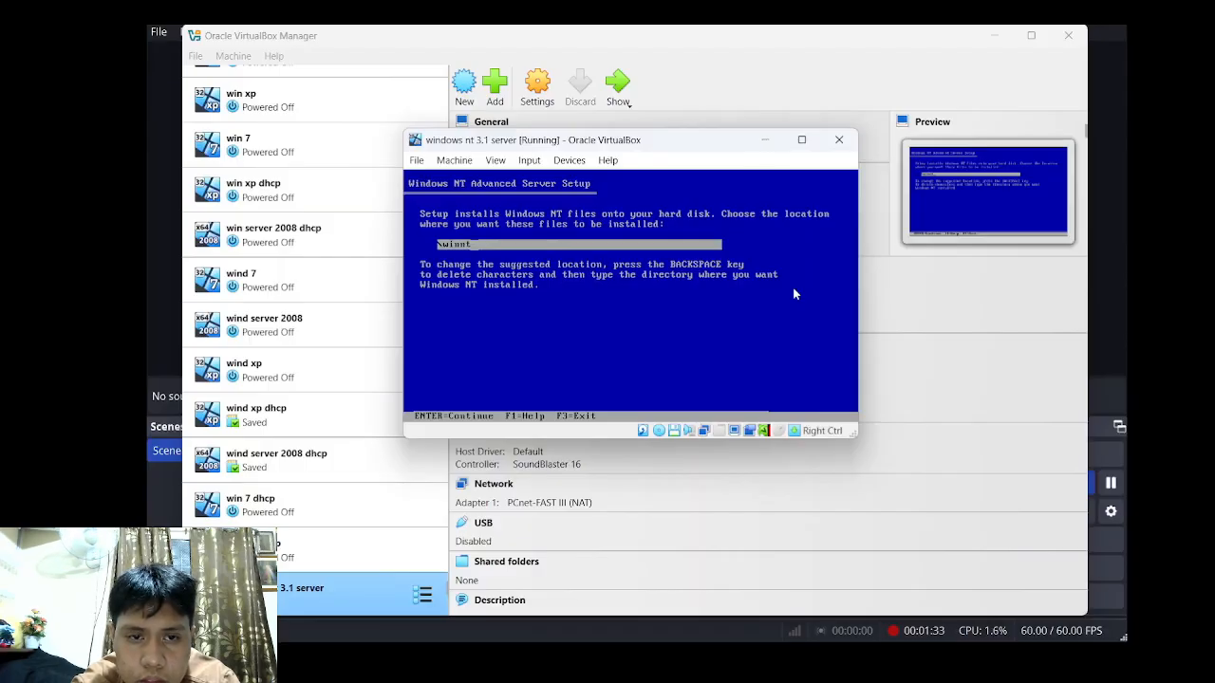
key(Return)
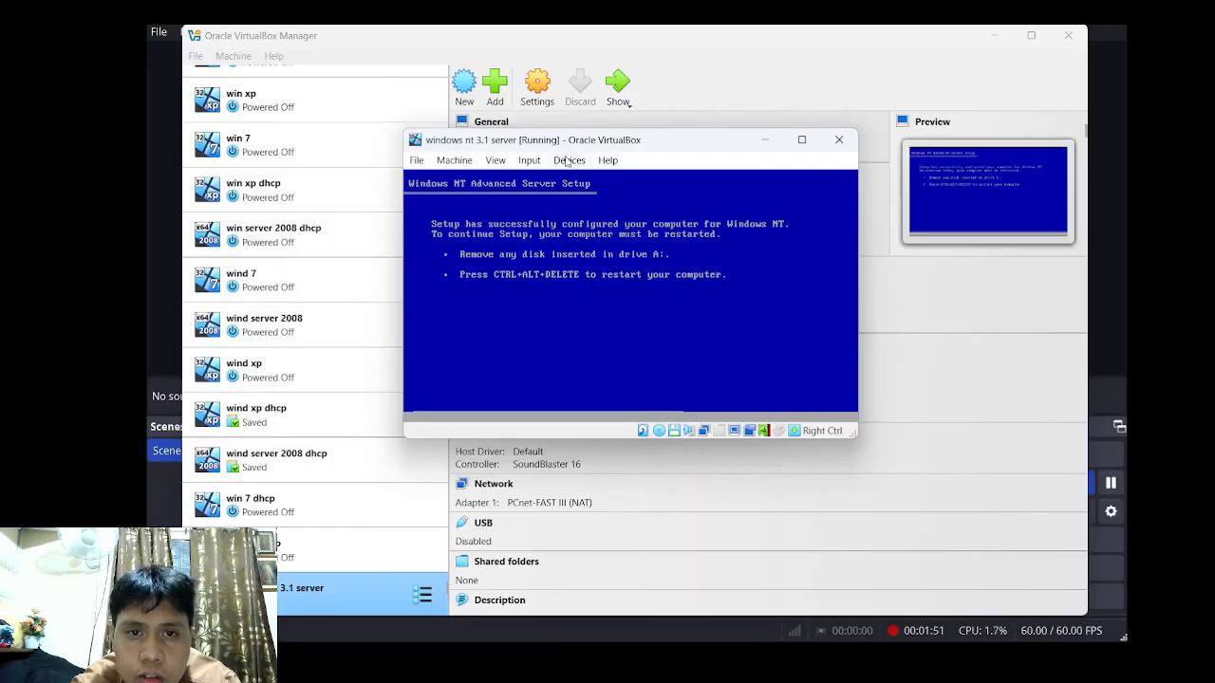
- Remove the disks from the virtual optical and floppy drives and restart the guest computer
click(571, 160)
mouse_move(607, 180)
click(778, 322)
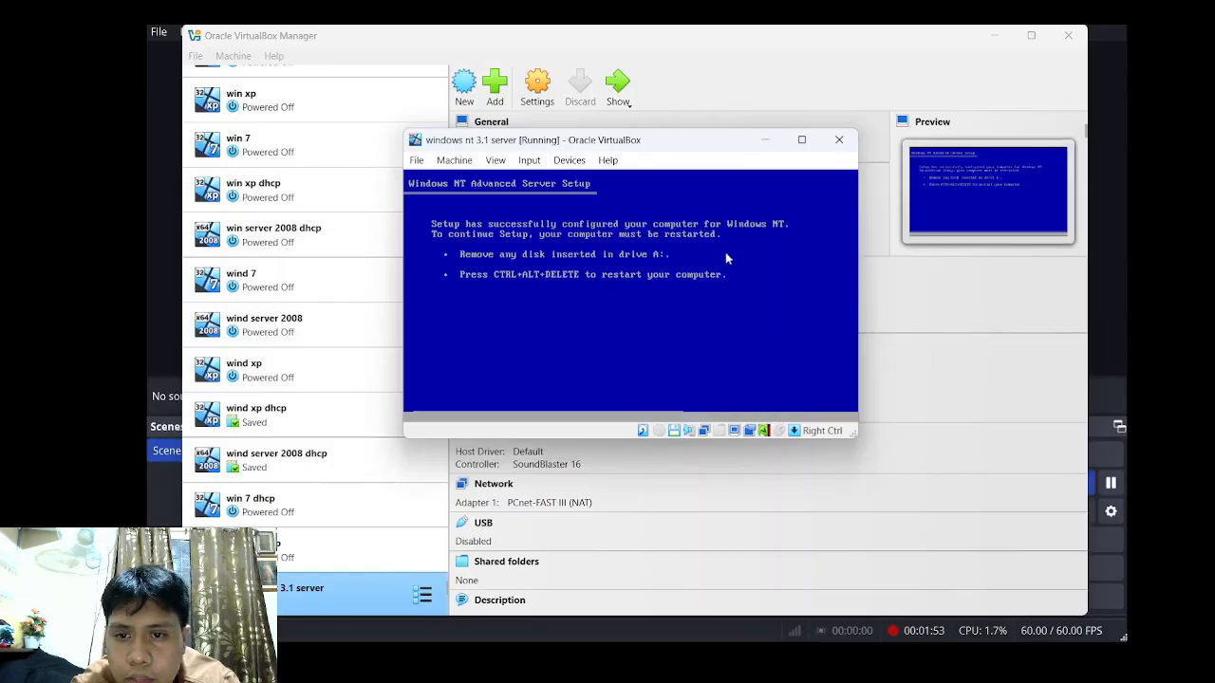
click(571, 160)
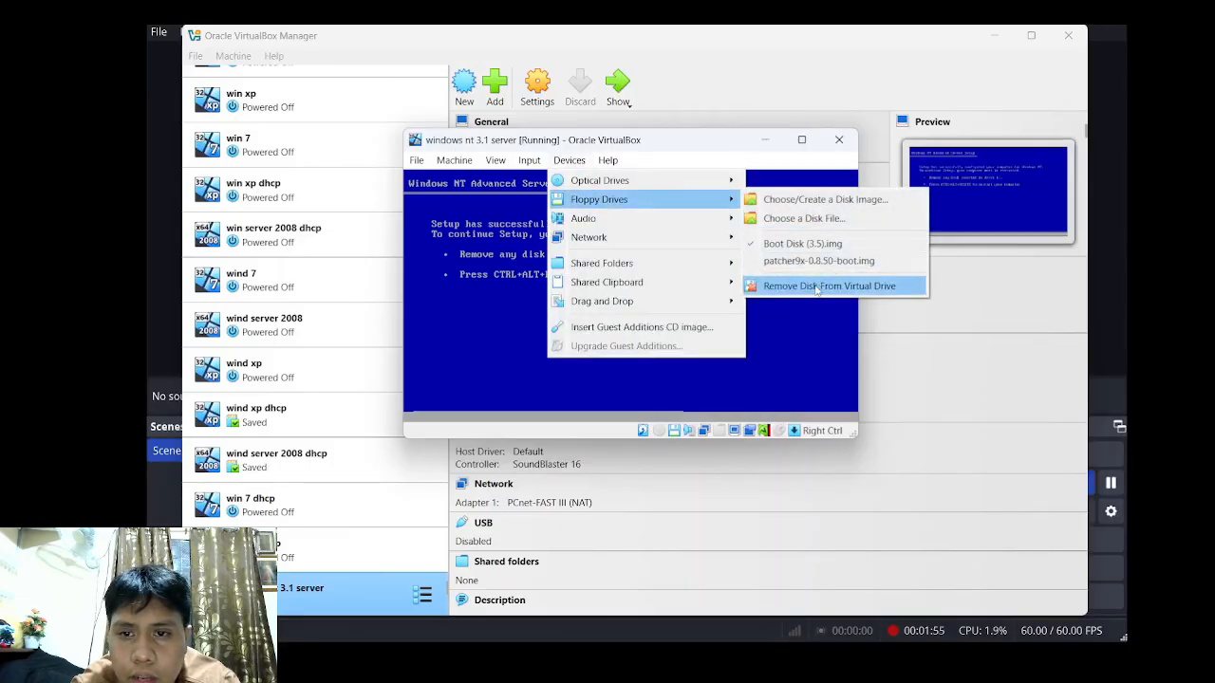
click(817, 288)
key(ctrl+alt+Delete)
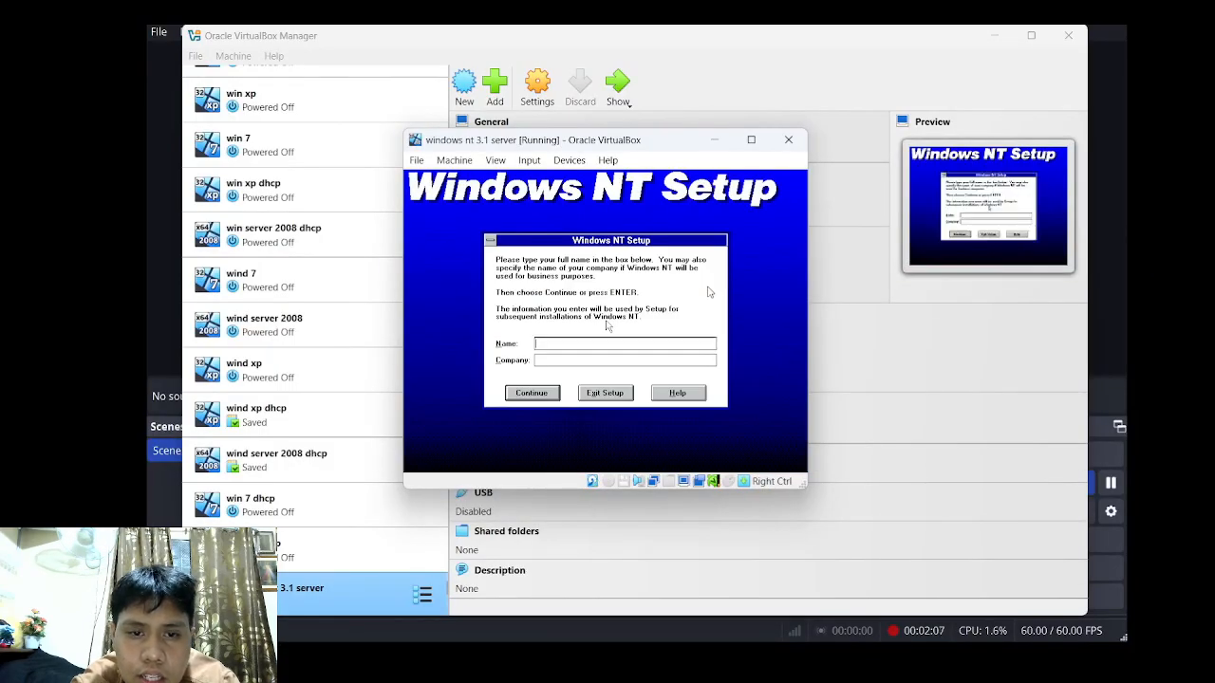
- Enter the user's name and the company tupt in Windows NT Setup and confirm both
text(vid )
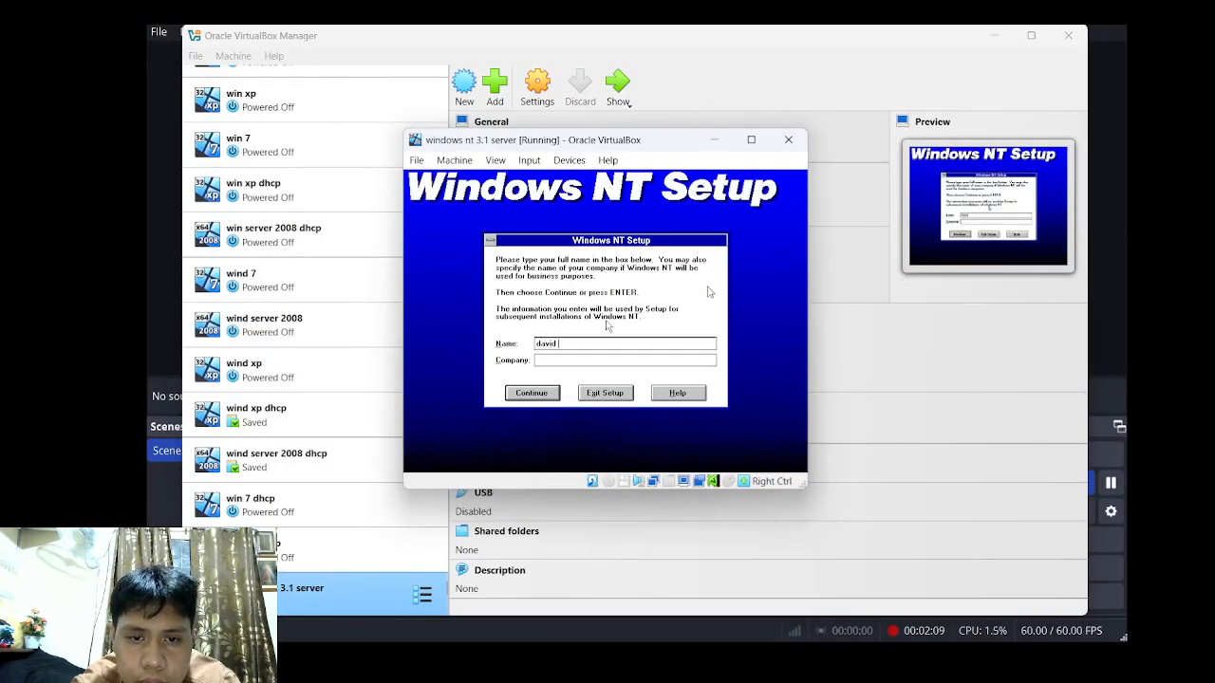
text(tupt)
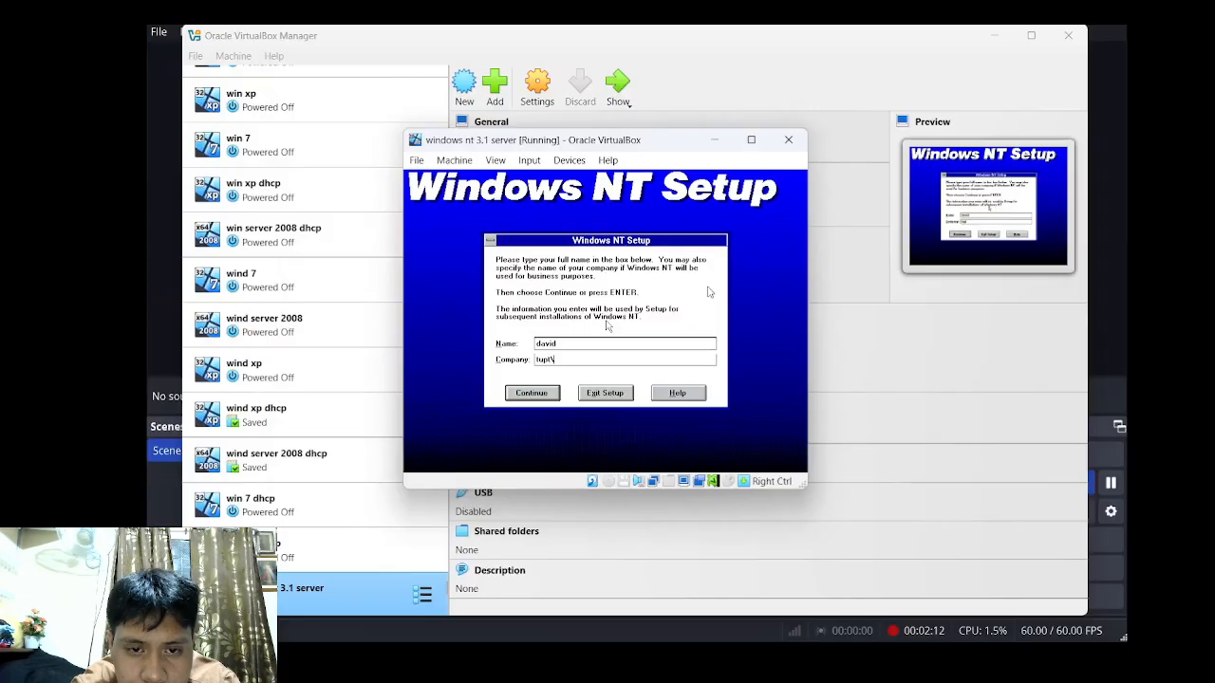
key(Return)
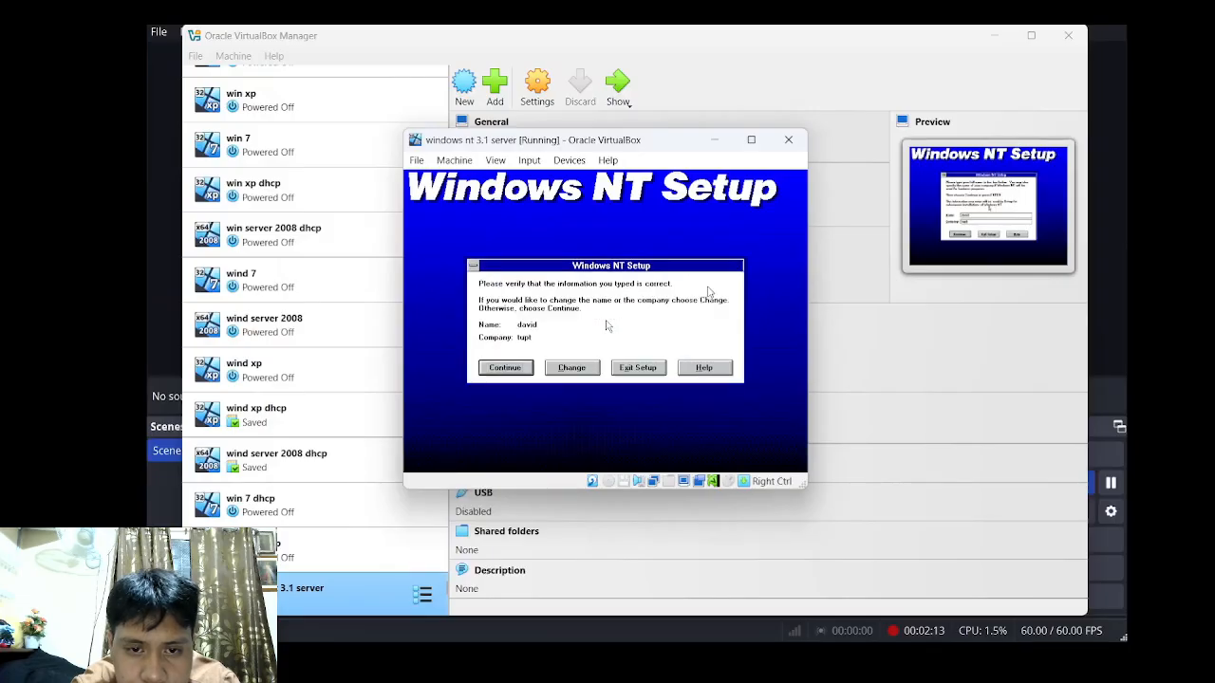
key(Return)
- Set the computer name to the user's first name followed by -NT and continue to the printer setup
text(DAV)
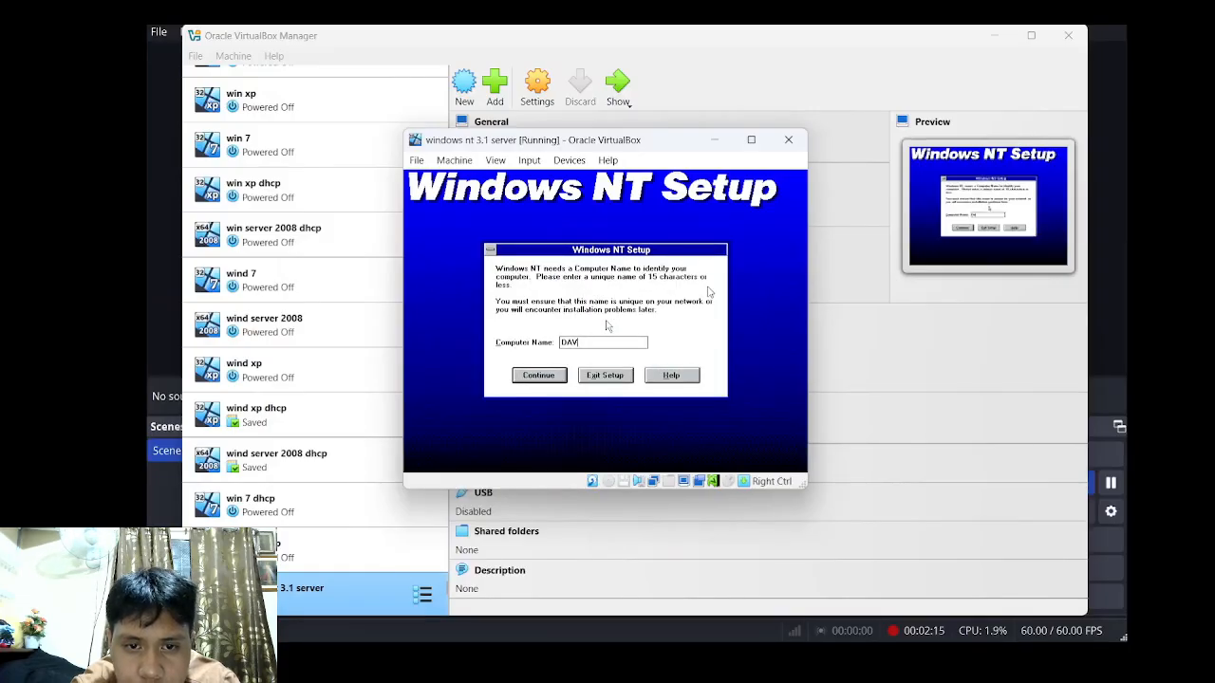
text(ID N)
key(Return)
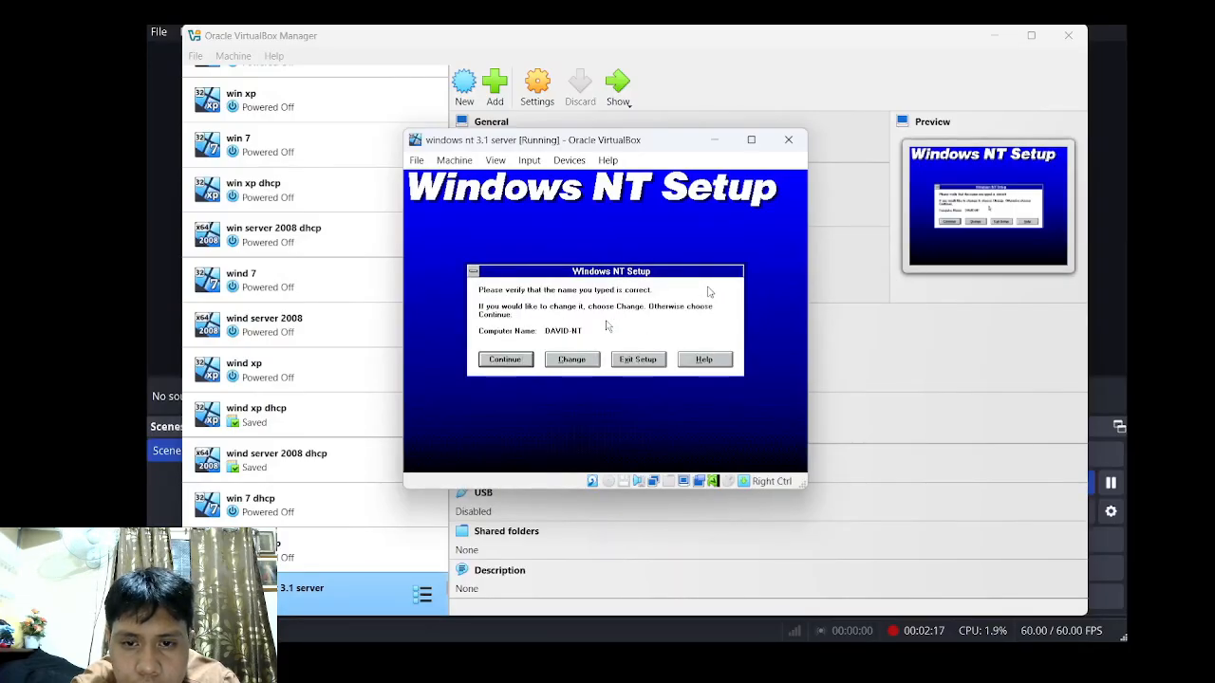
key(Return)
key(Return)
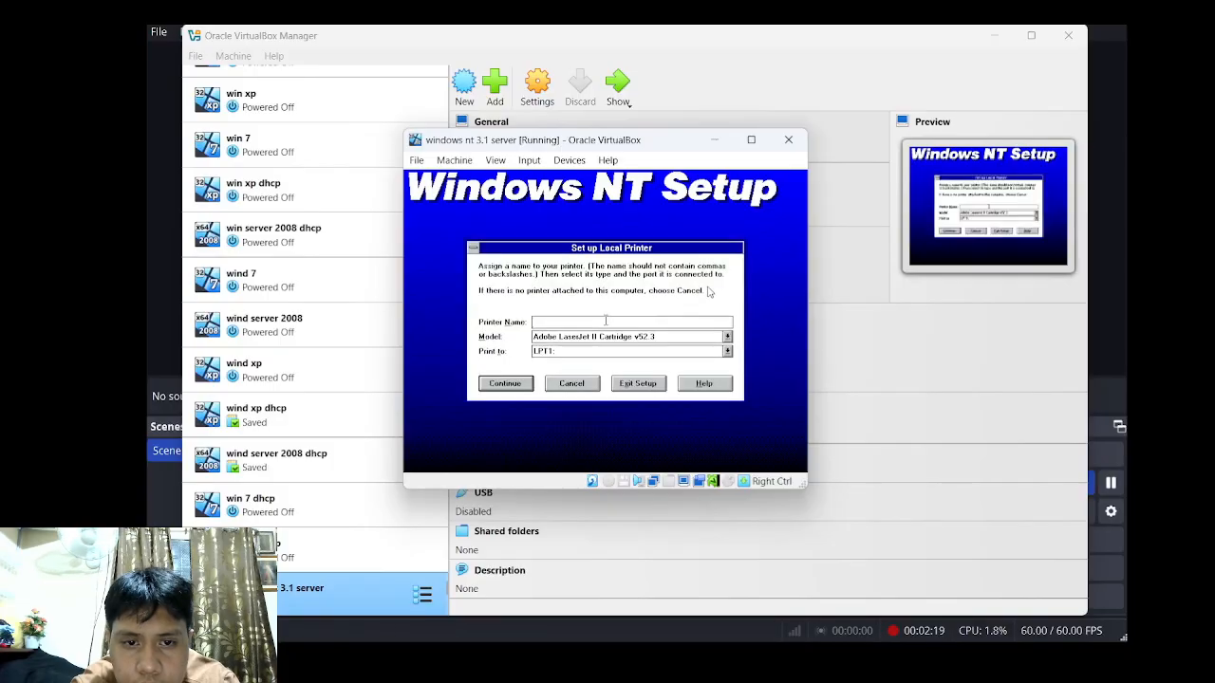
- Skip setting up a local printer and proceed with network adapter card detection
click(571, 387)
click(560, 387)
click(600, 351)
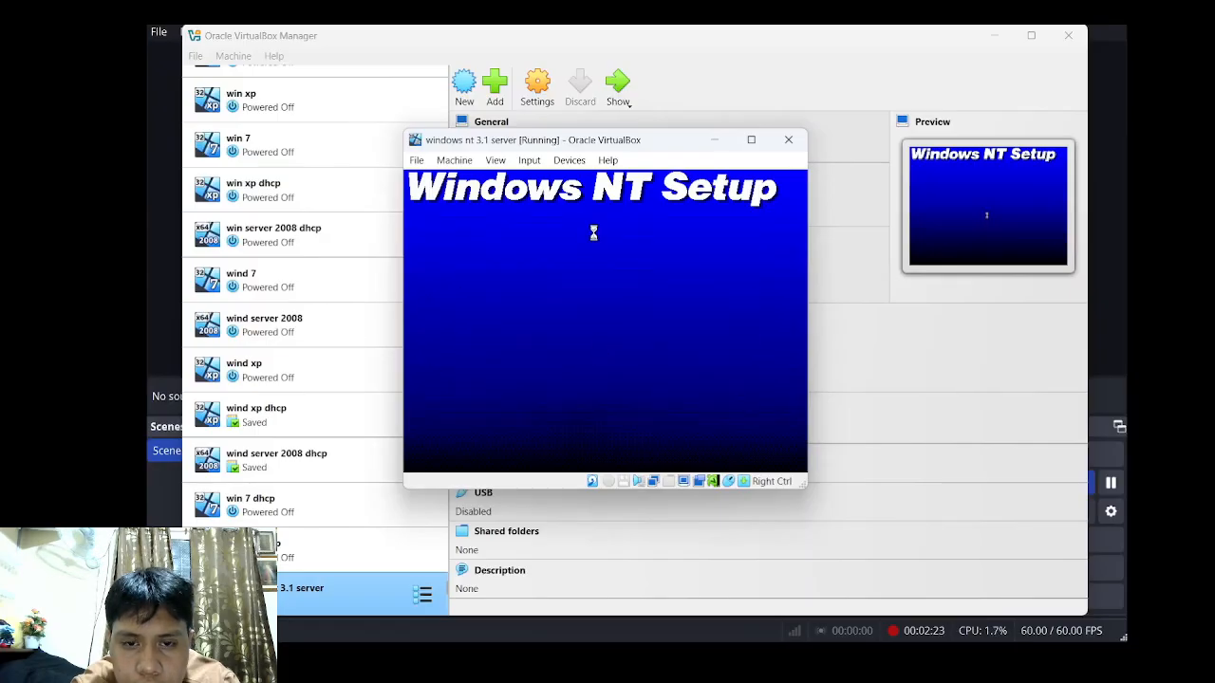
click(602, 360)
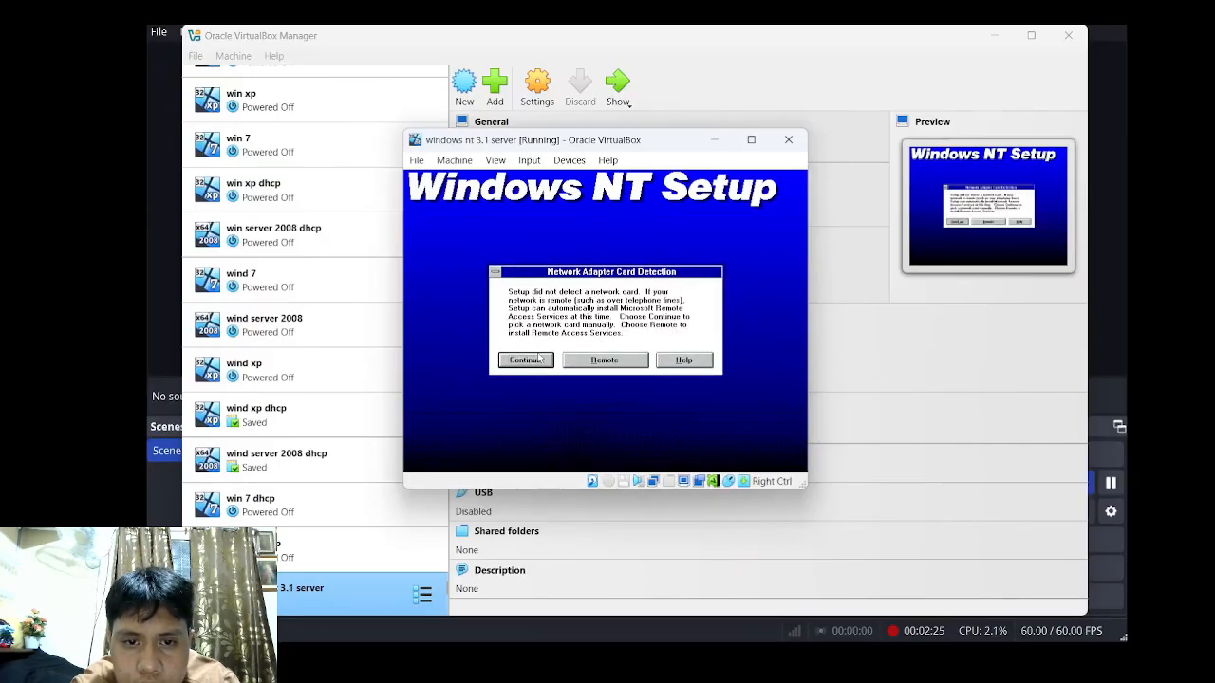
- Manually add the 3Com Etherlink II adapter with IRQ level 3, I/O port 0x300 and the on-board transceiver
click(546, 359)
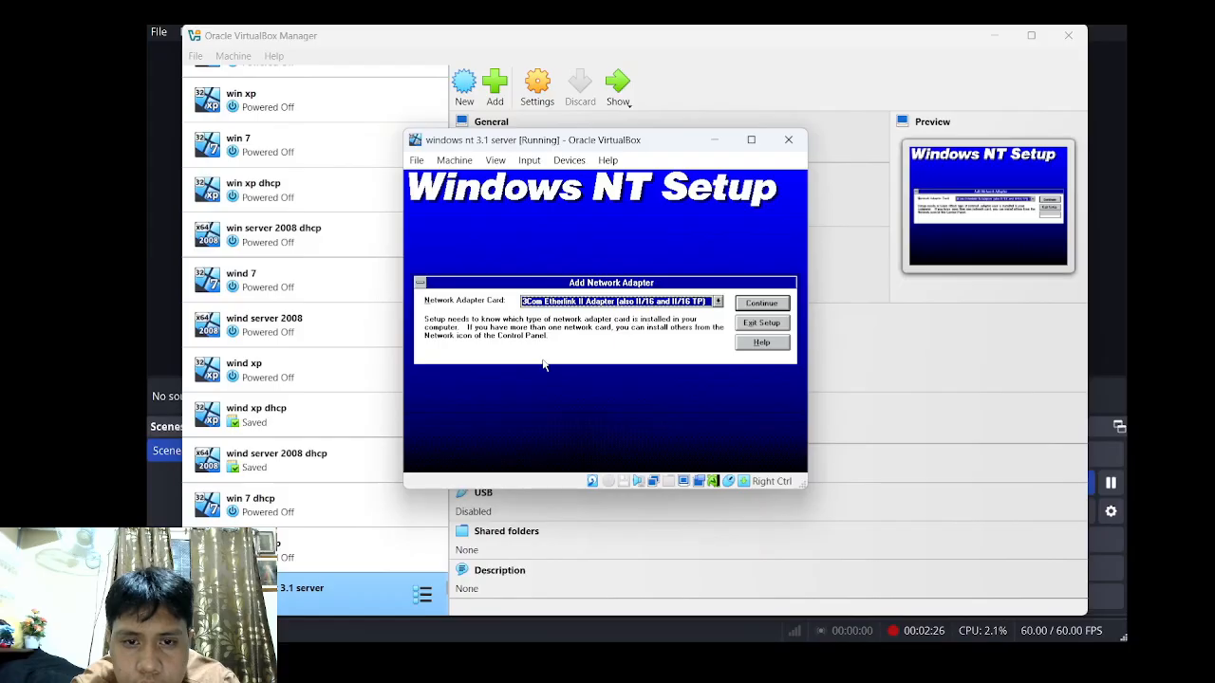
click(760, 306)
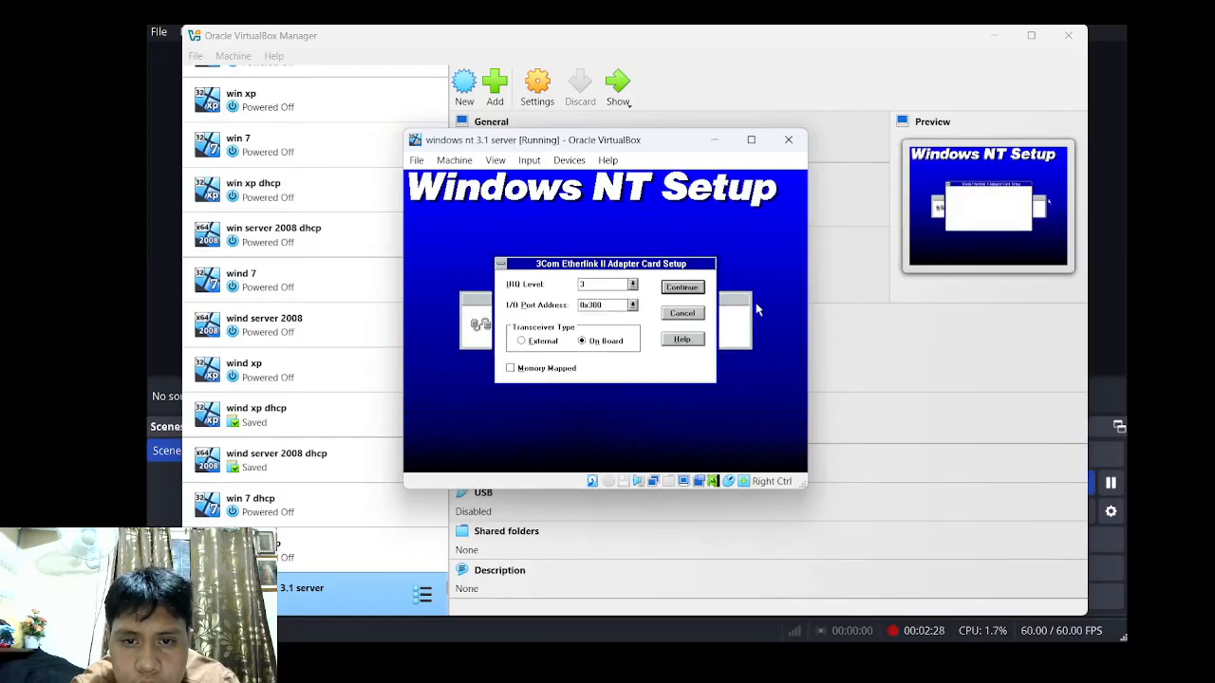
click(678, 287)
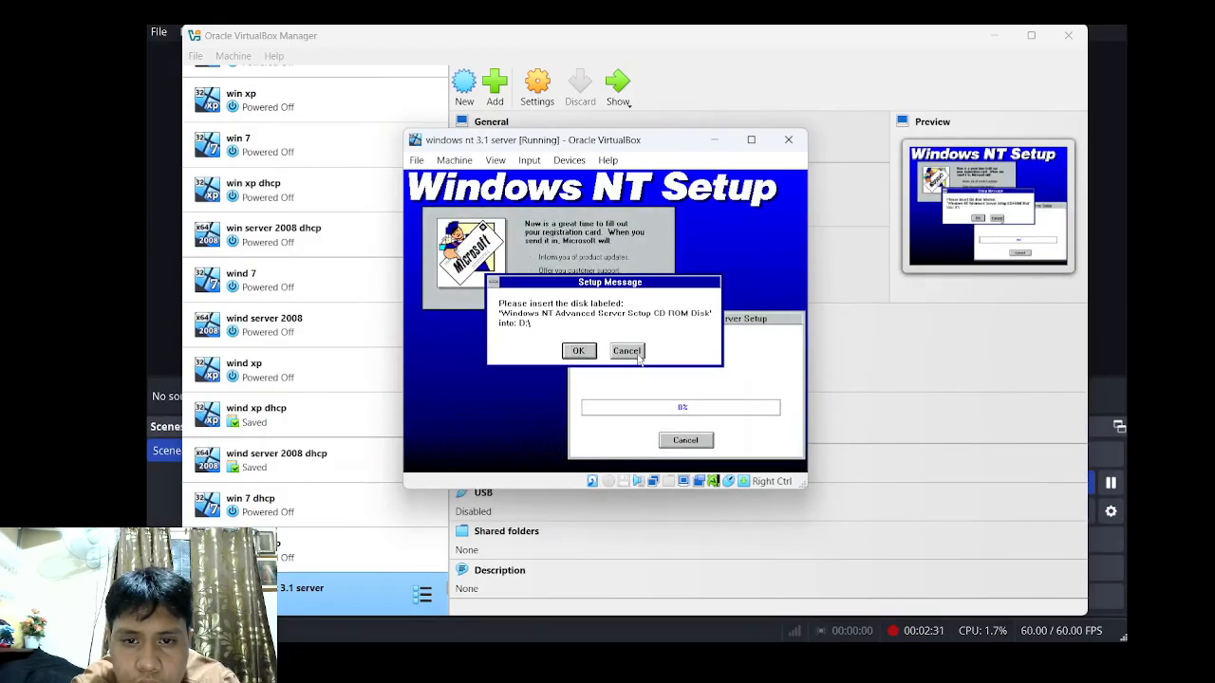
- Insert the Windows NT Advanced Server Setup CD image into the virtual optical drive and continue copying files
click(571, 160)
mouse_move(638, 182)
click(778, 224)
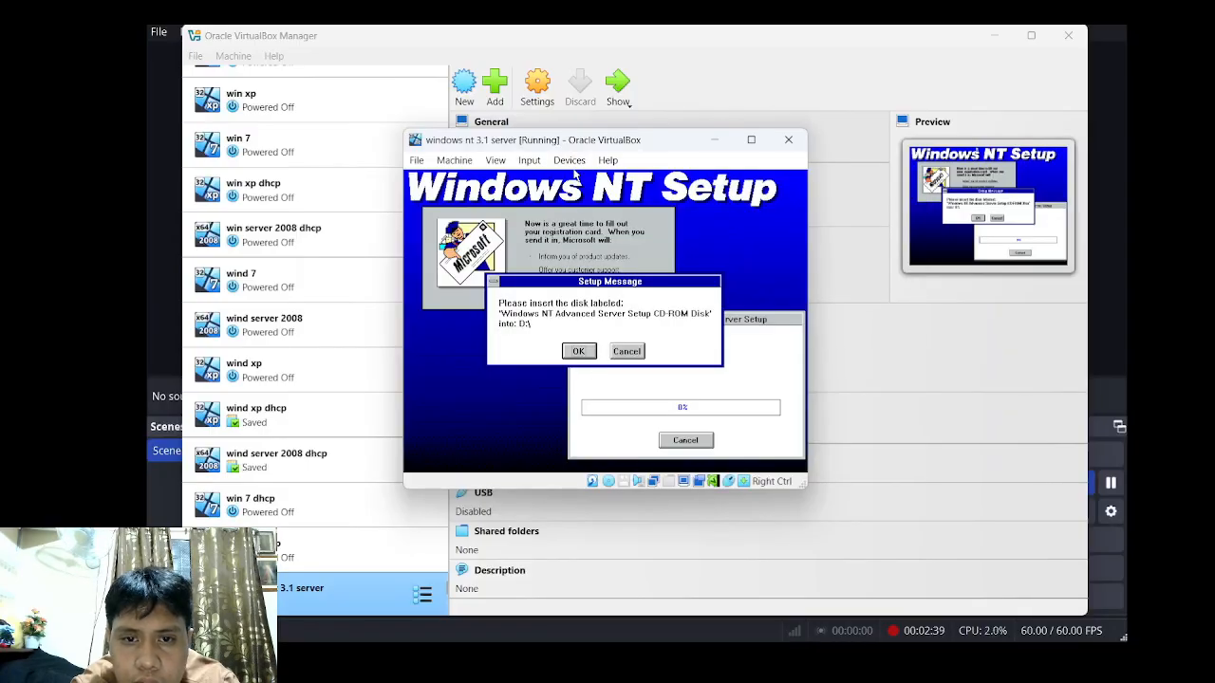
key(Return)
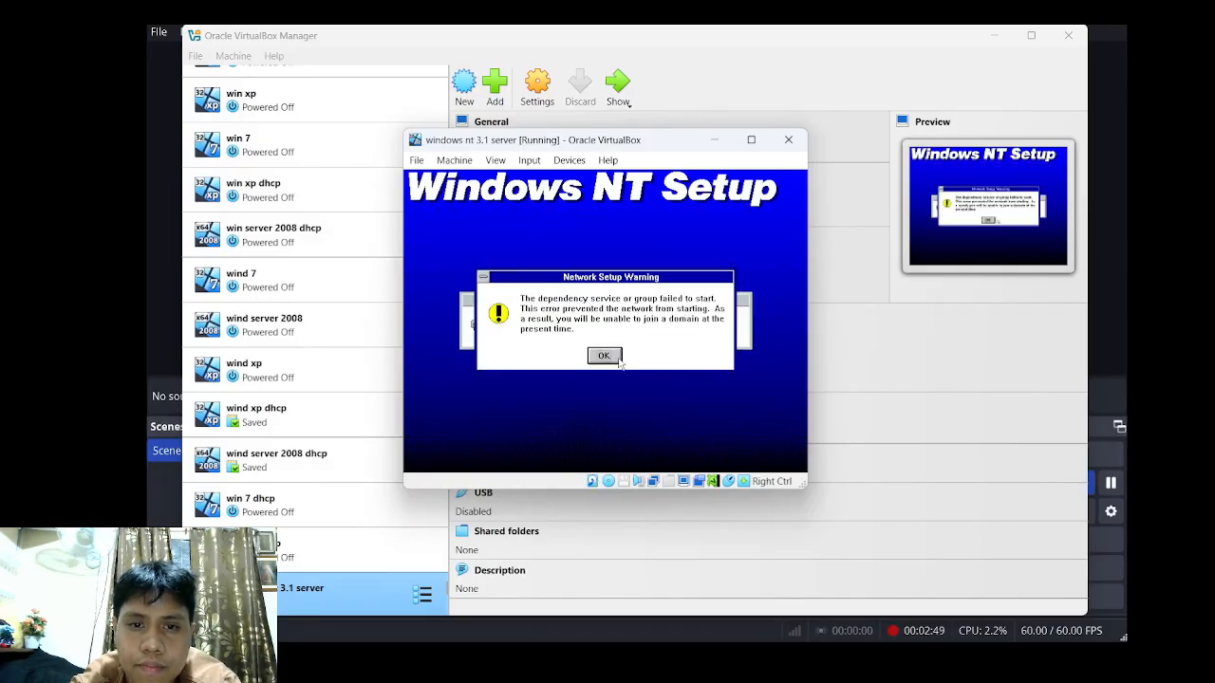
- Set the computer role to controller in a new domain, named with the user's first name followed by SERVER.COM, and continue
click(608, 355)
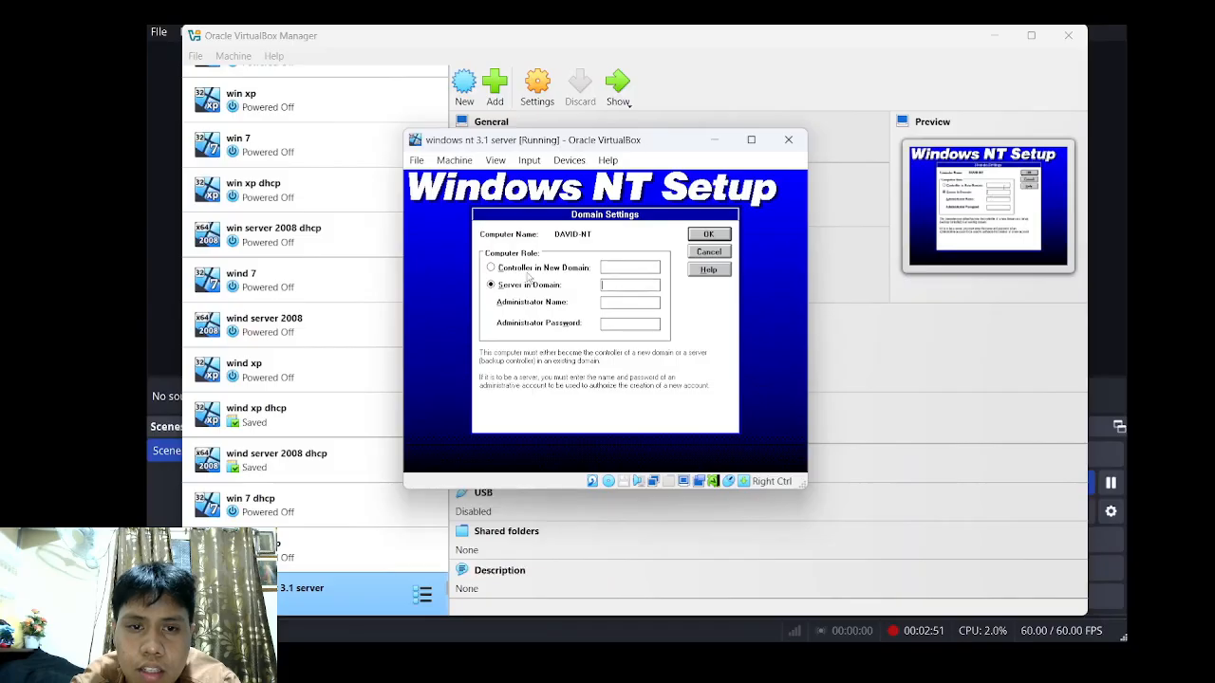
click(551, 269)
click(634, 269)
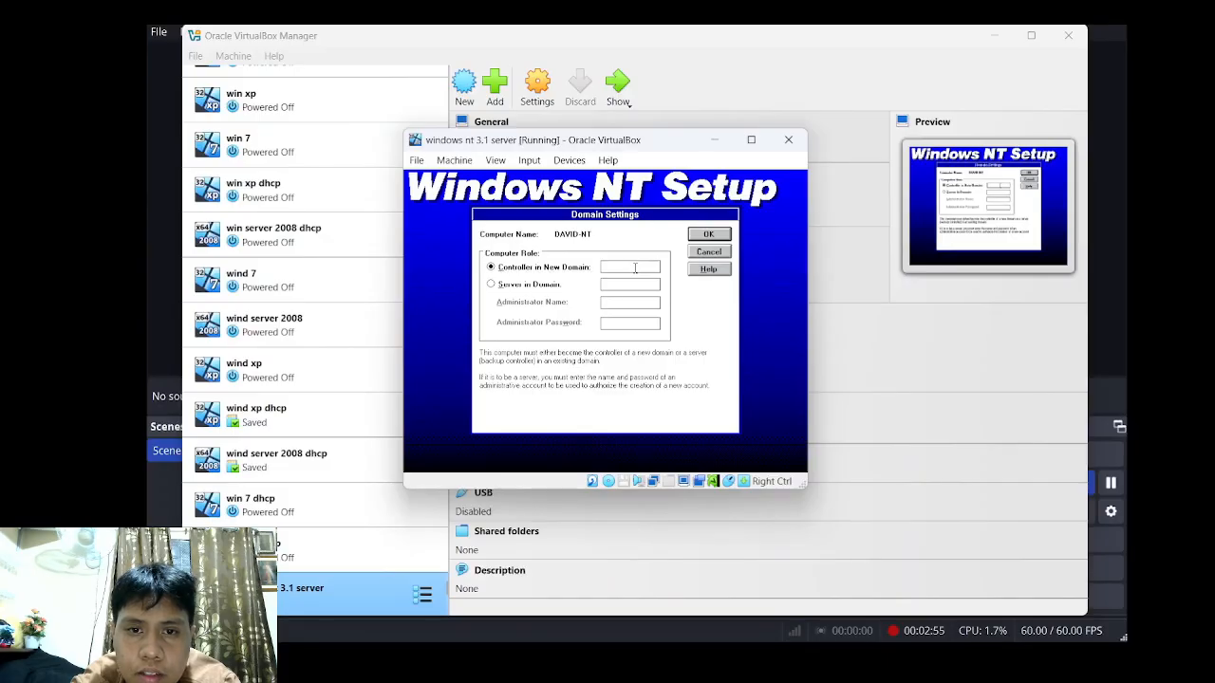
text(DAVIDESER)
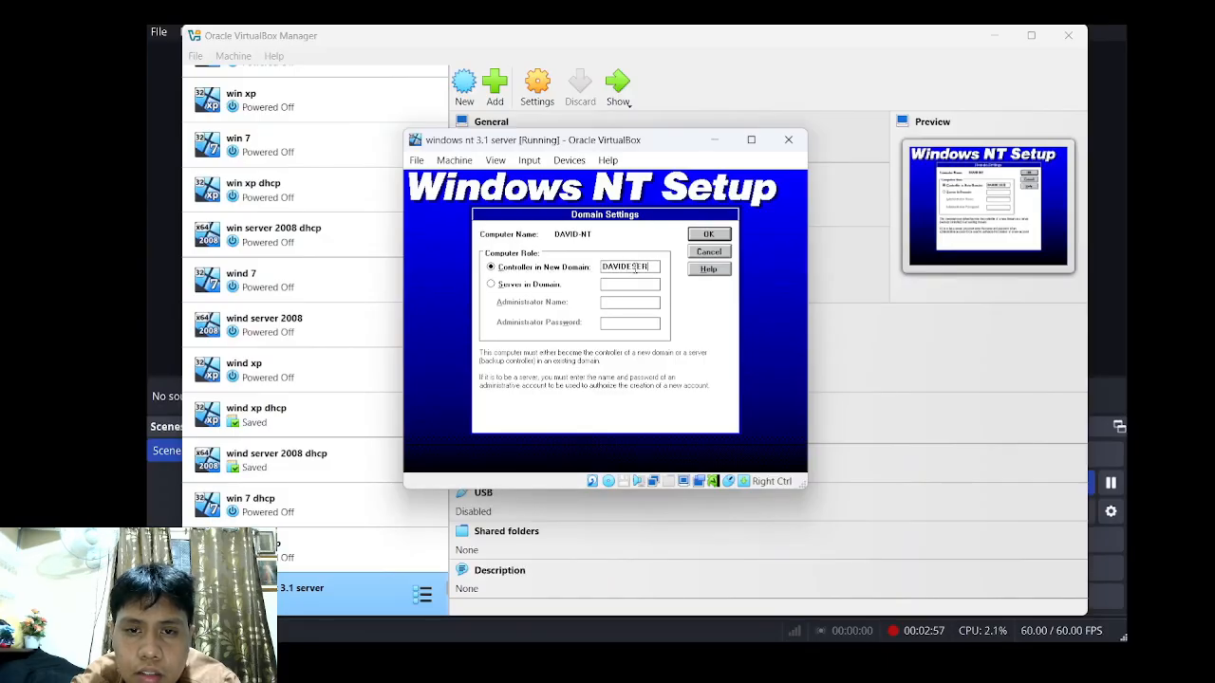
text(VER.CO)
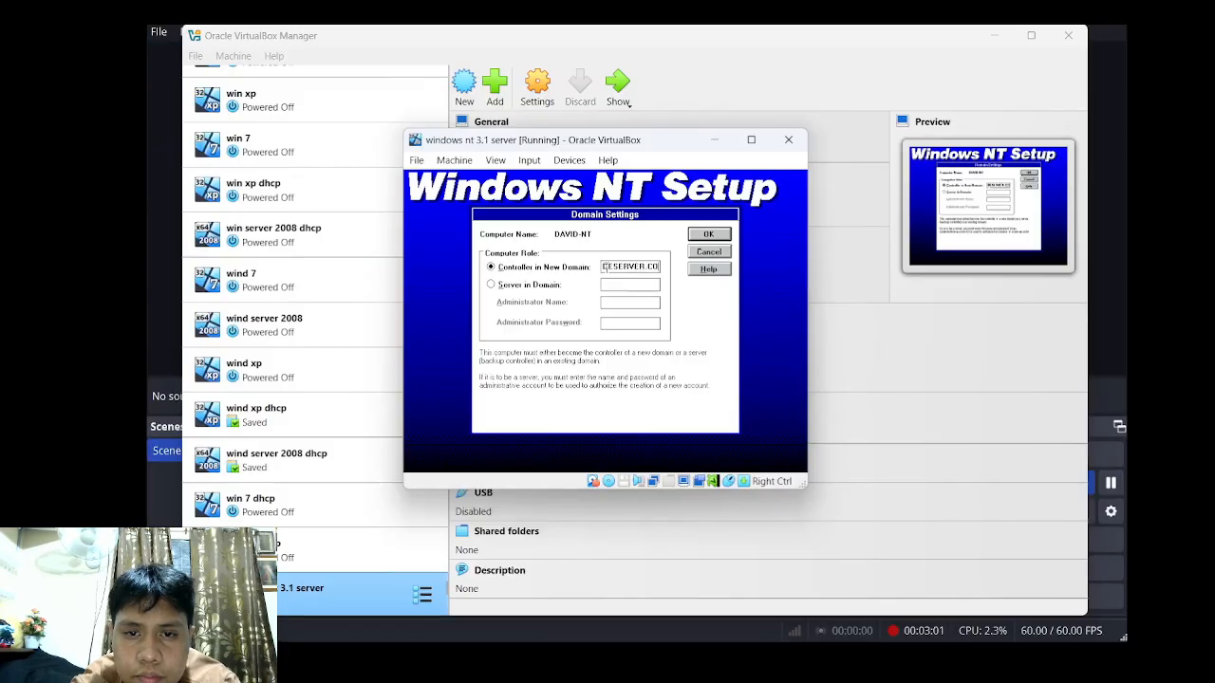
text(M)
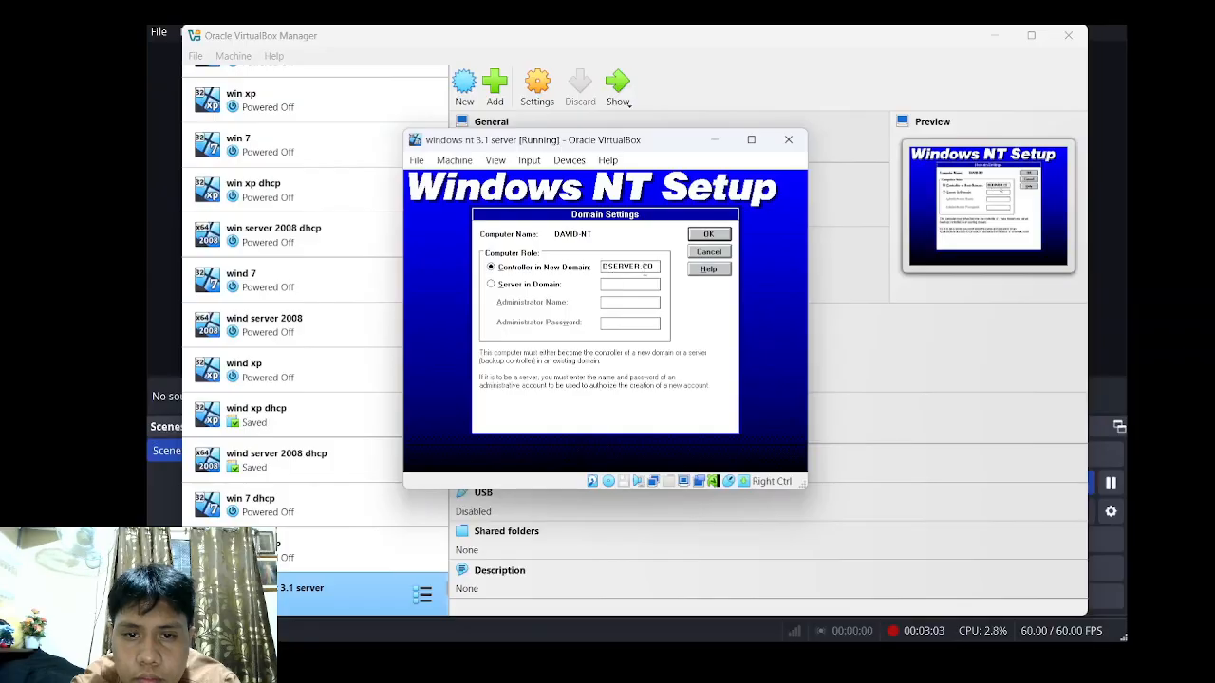
click(708, 234)
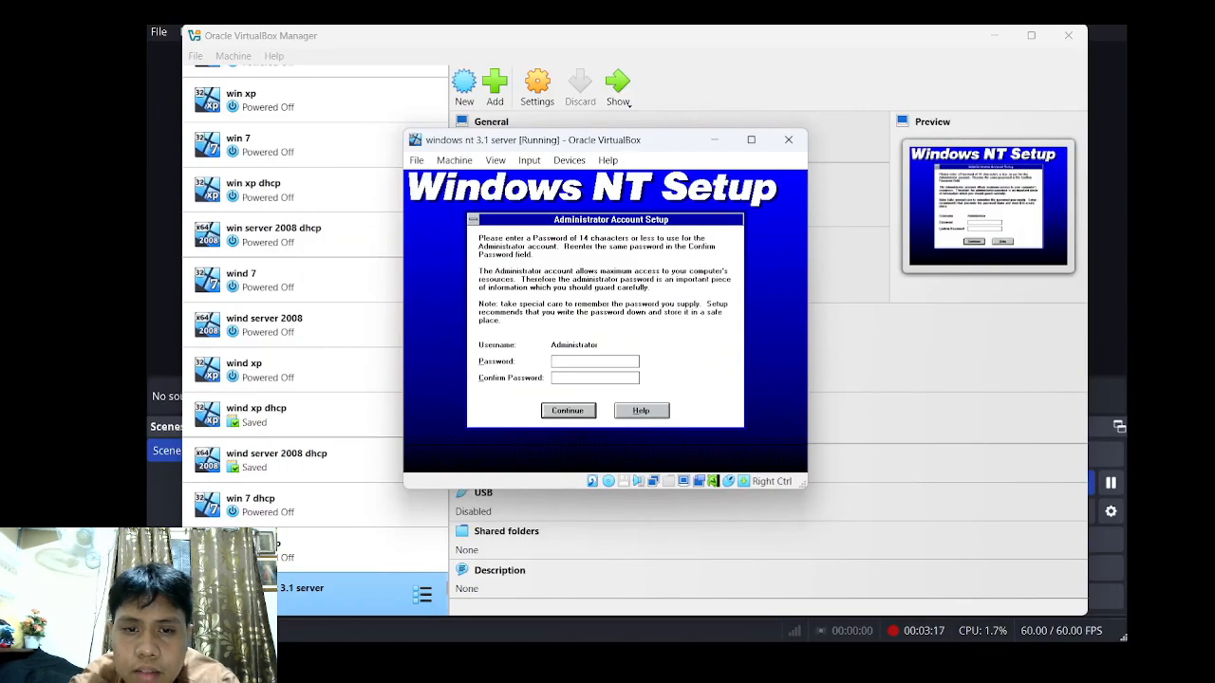
- Try to submit the Administrator account password with the confirmation field left empty
text(***)
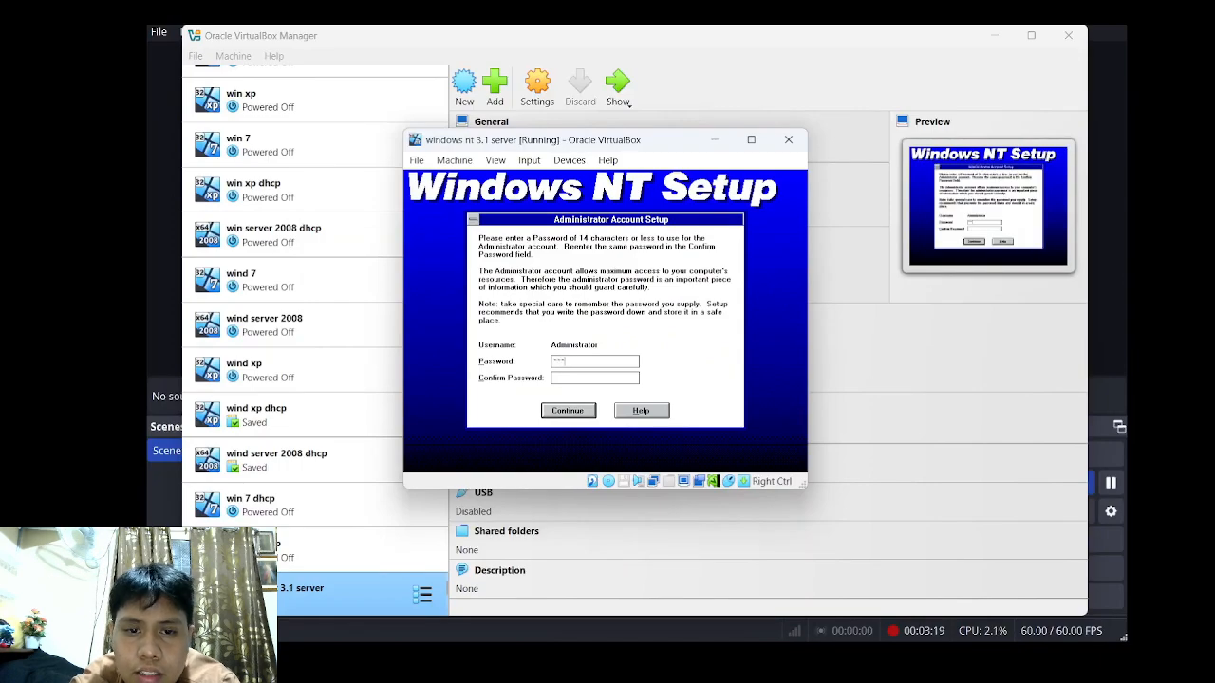
text(*)
key(Return)
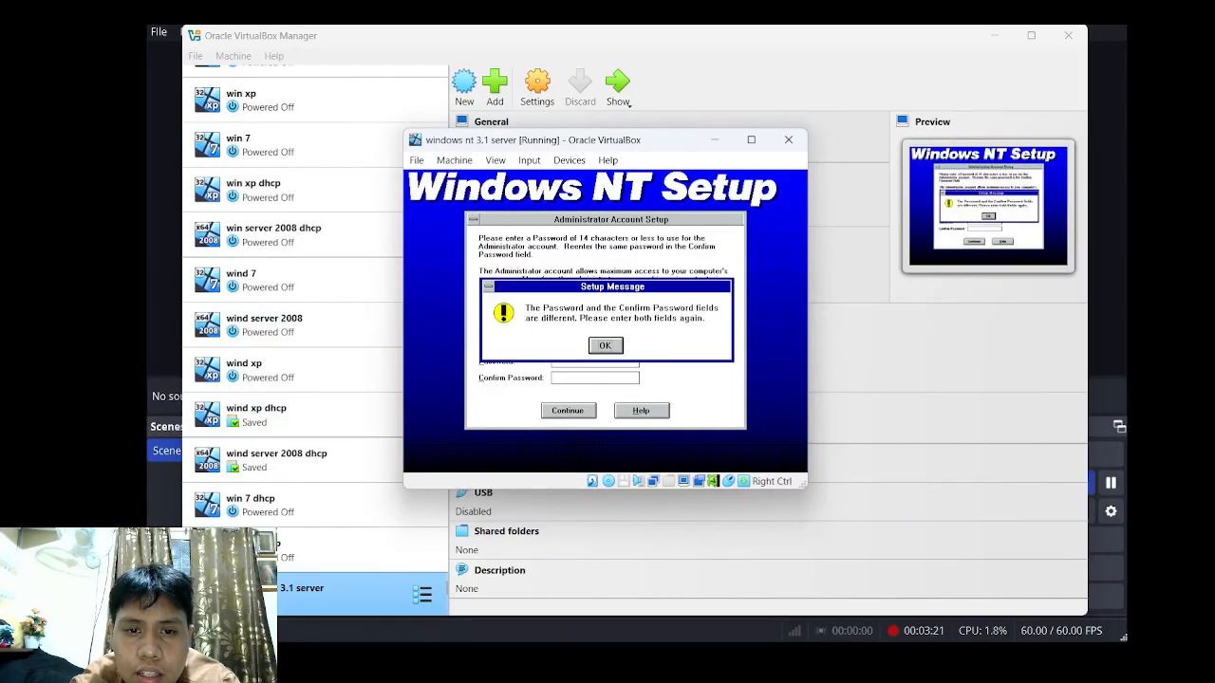
key(Return)
- Enter the Administrator account password in both the password and confirmation fields and continue
text(*)
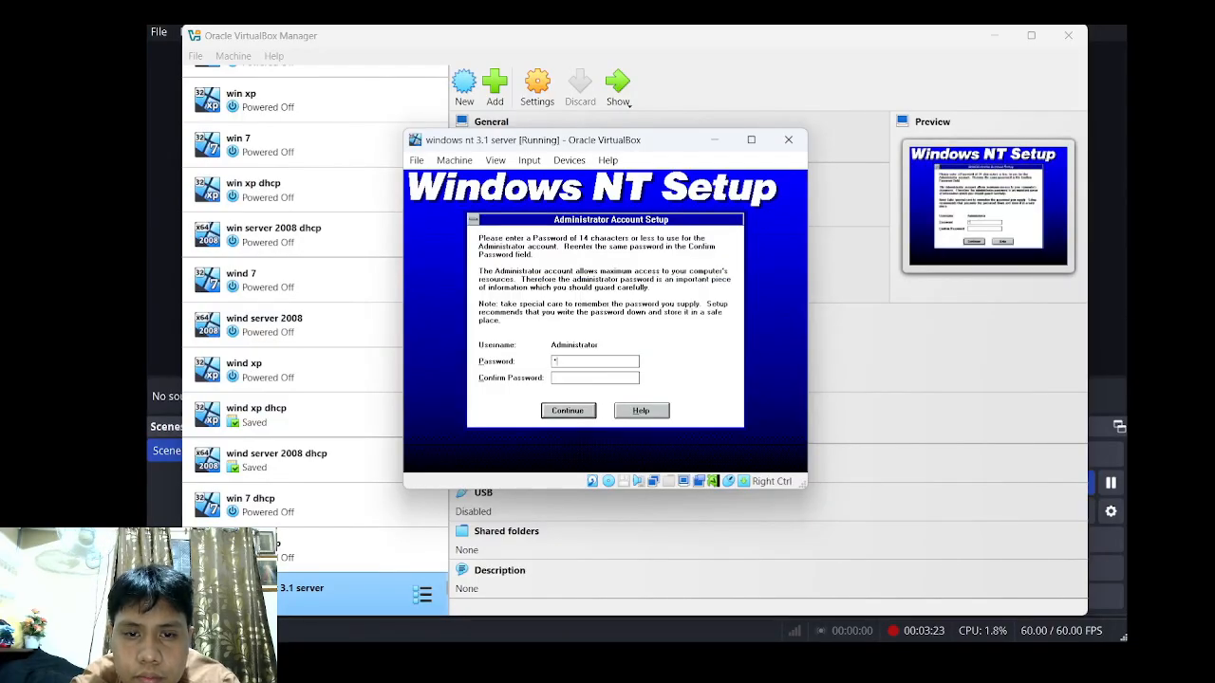
text(****)
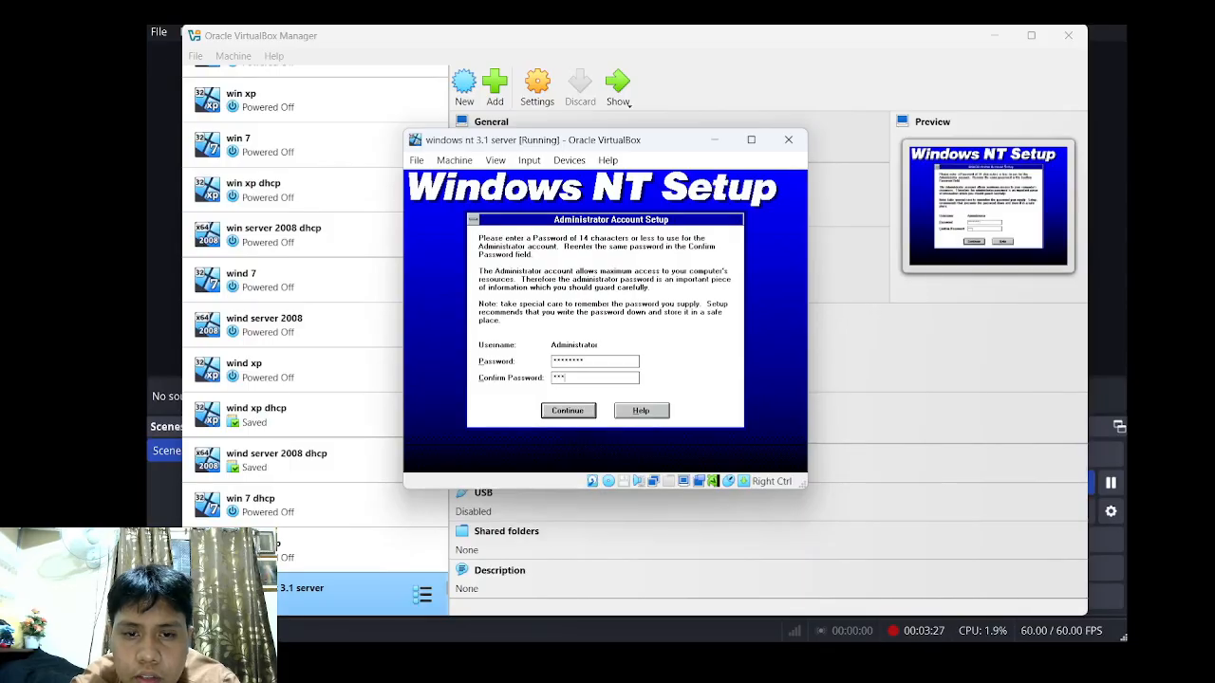
key(Return)
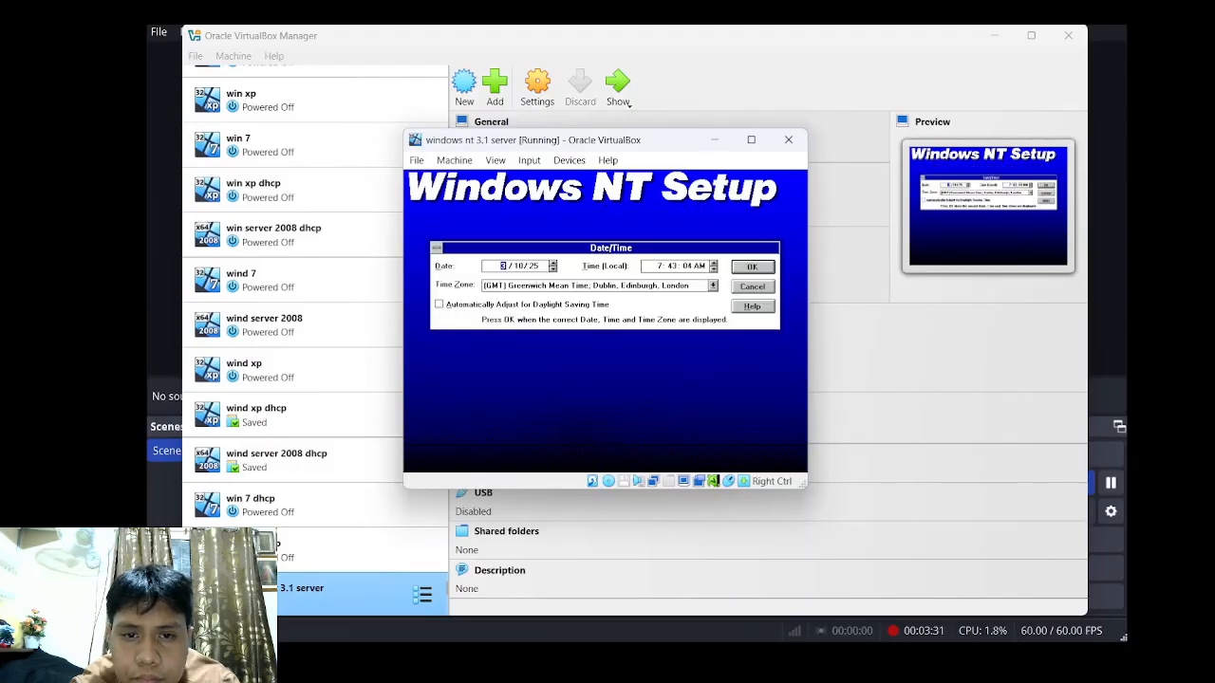
- Set the time zone to (GMT+8:00) Hong Kong, Perth, Singapore, Taipei and accept the date and time settings
click(687, 284)
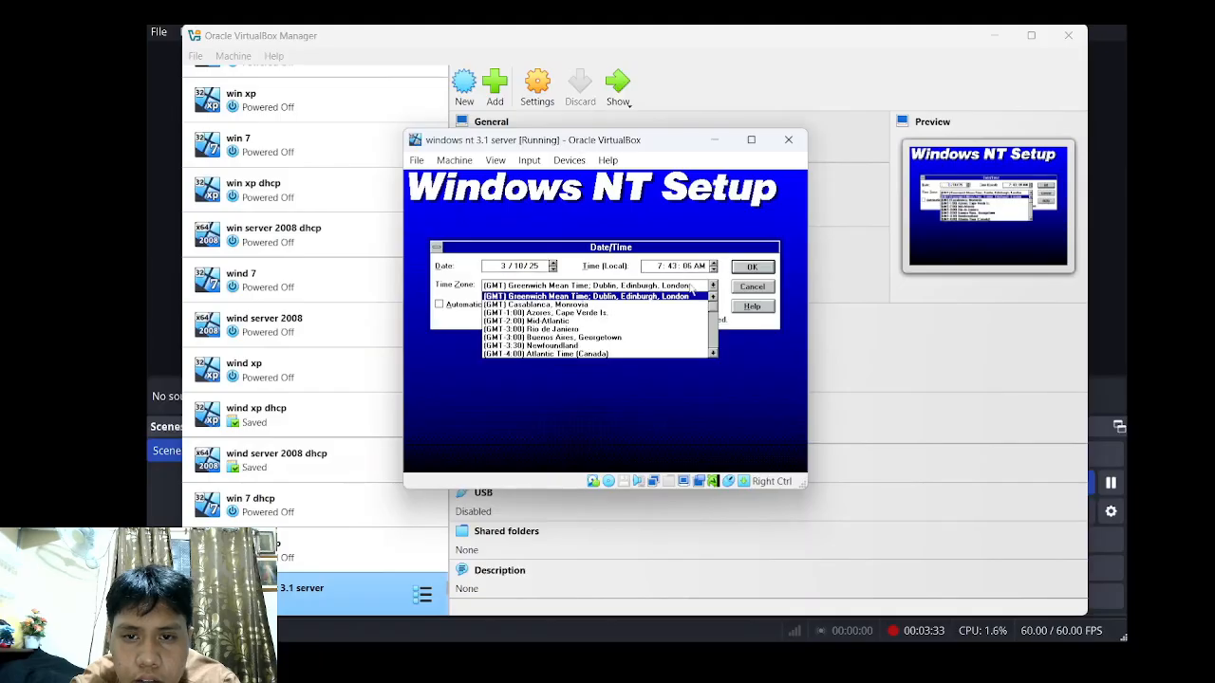
drag(712, 306, 711, 332)
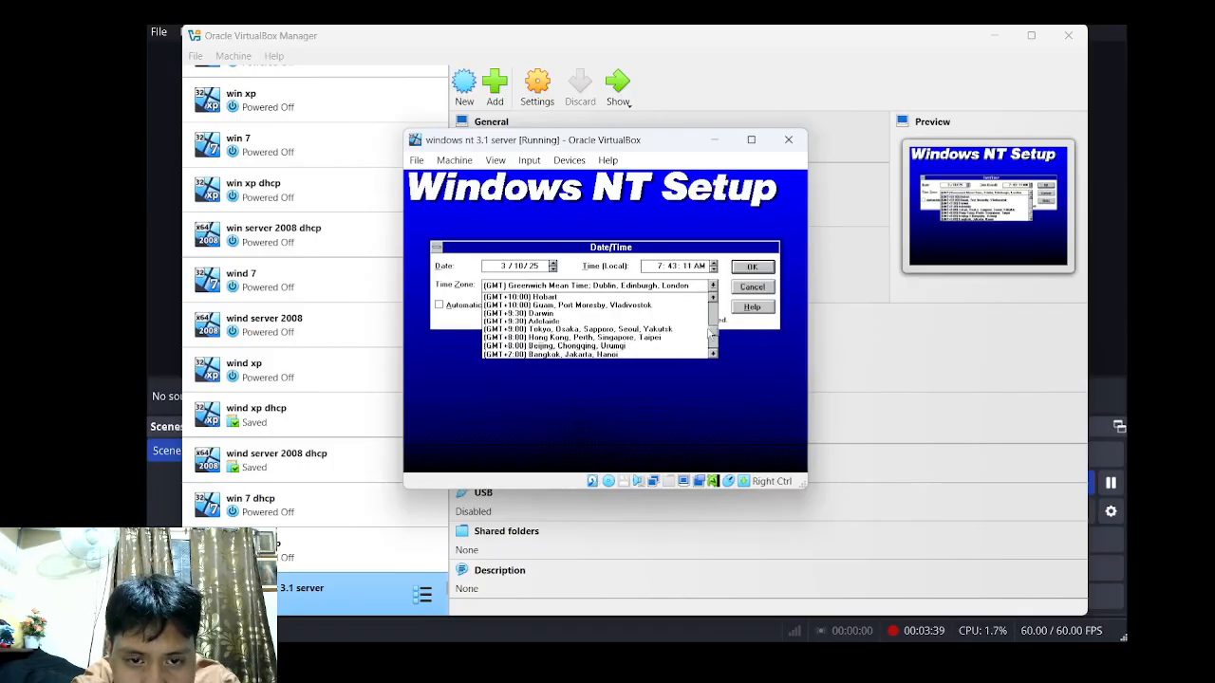
click(645, 338)
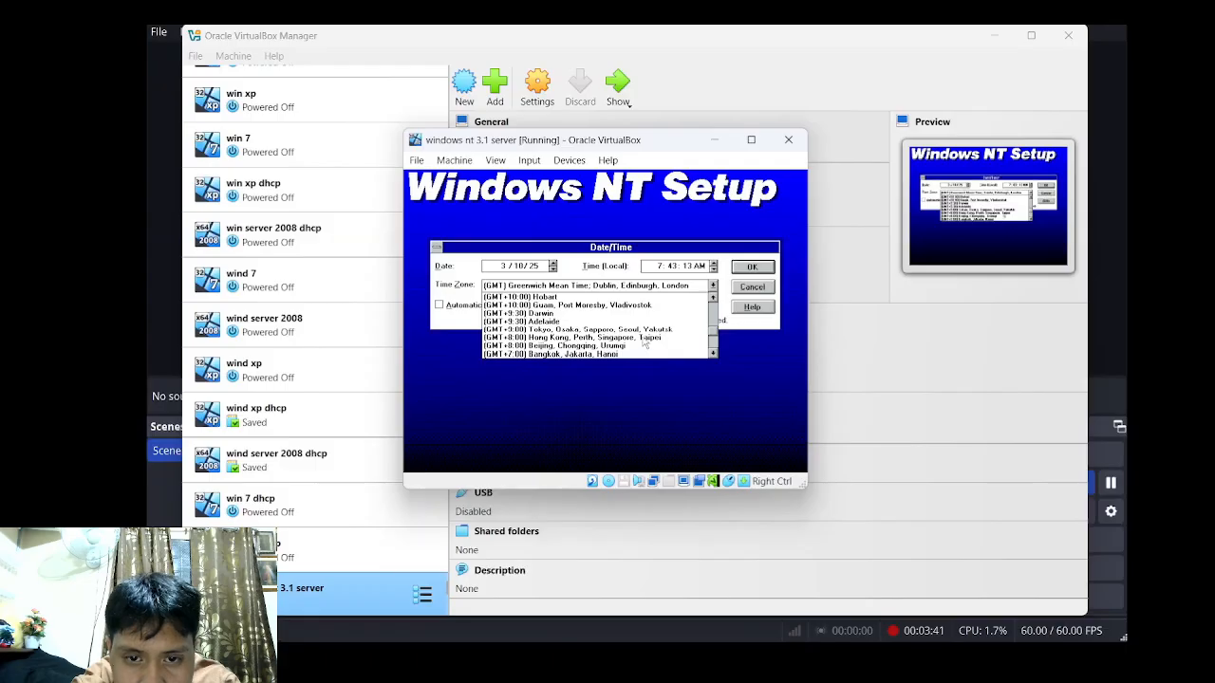
click(751, 267)
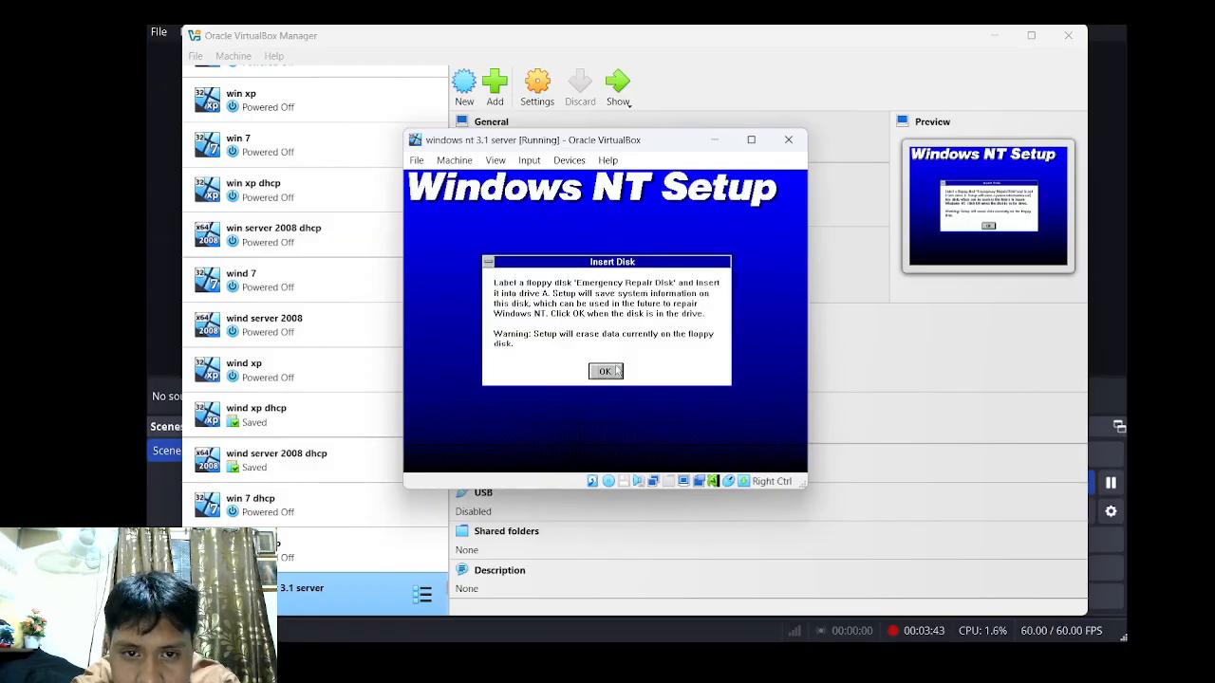
- Try to create the Emergency Repair Disk in drive A, and restart into the installed system
click(608, 372)
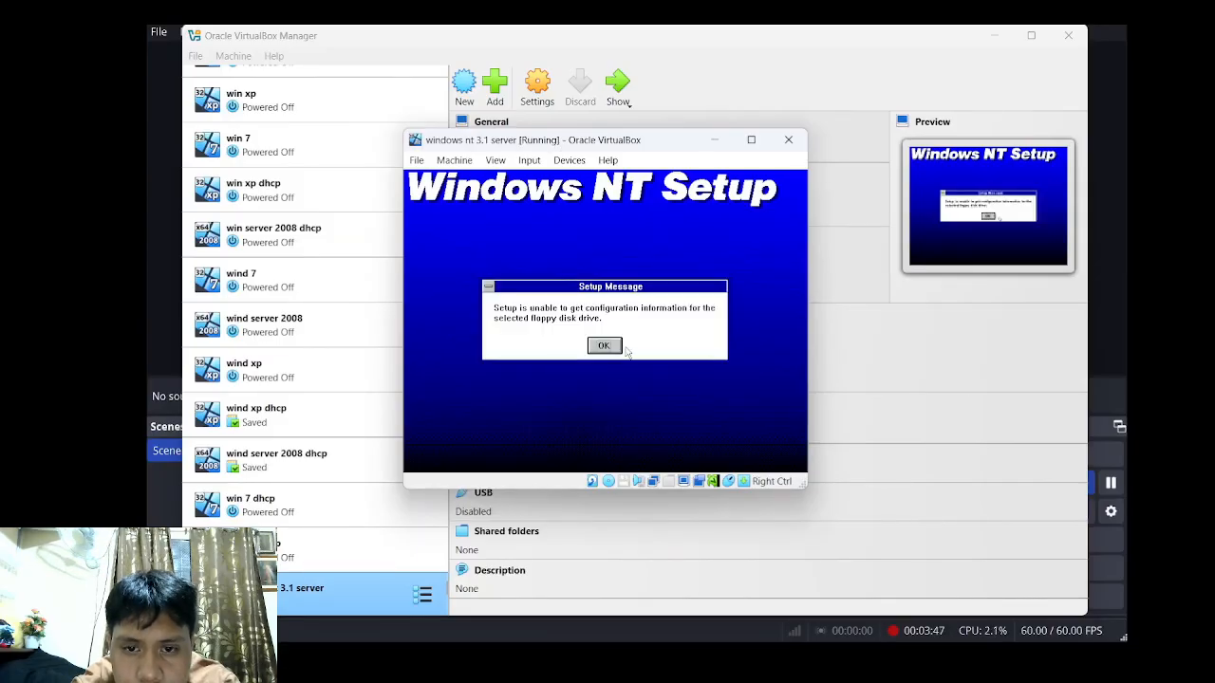
click(601, 348)
click(626, 358)
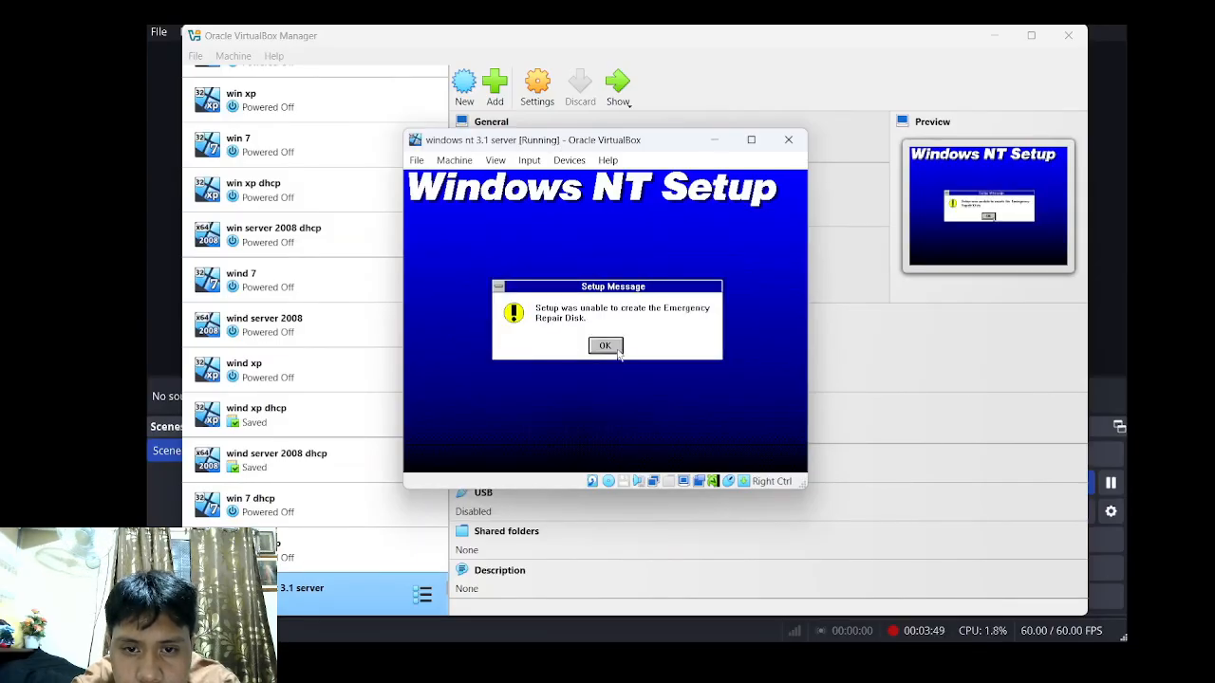
click(616, 349)
click(610, 345)
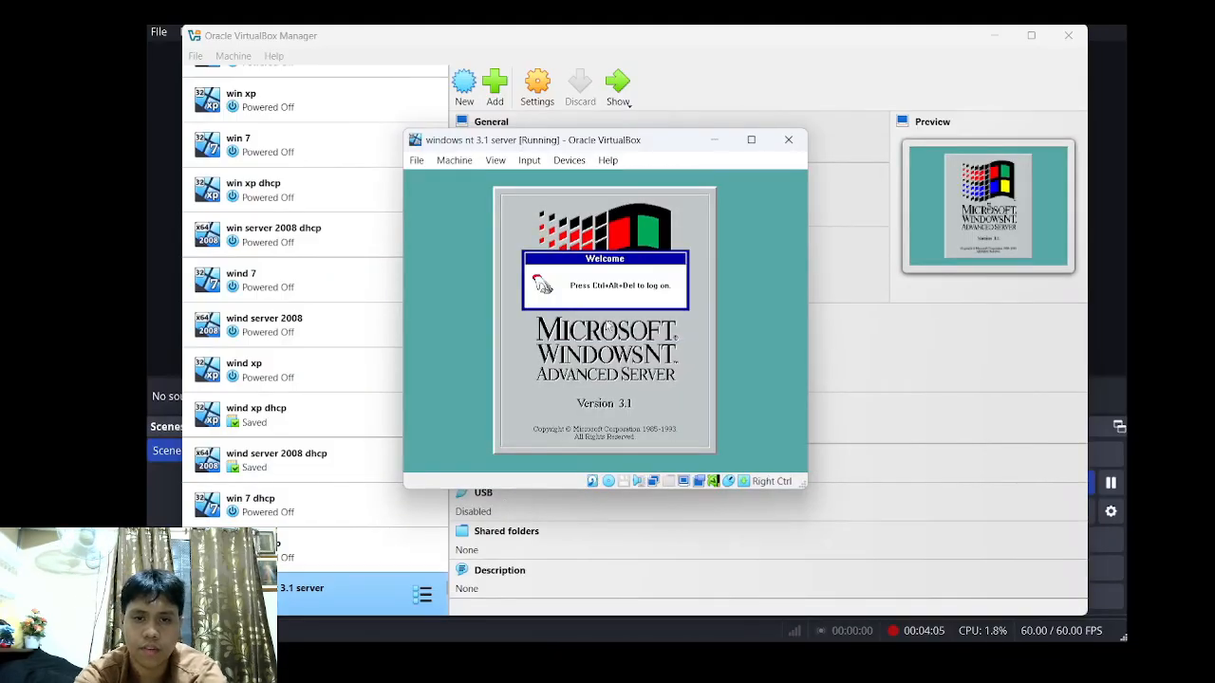
- Log on to the new domain as Administrator with the account password
key(ctrl+Delete)
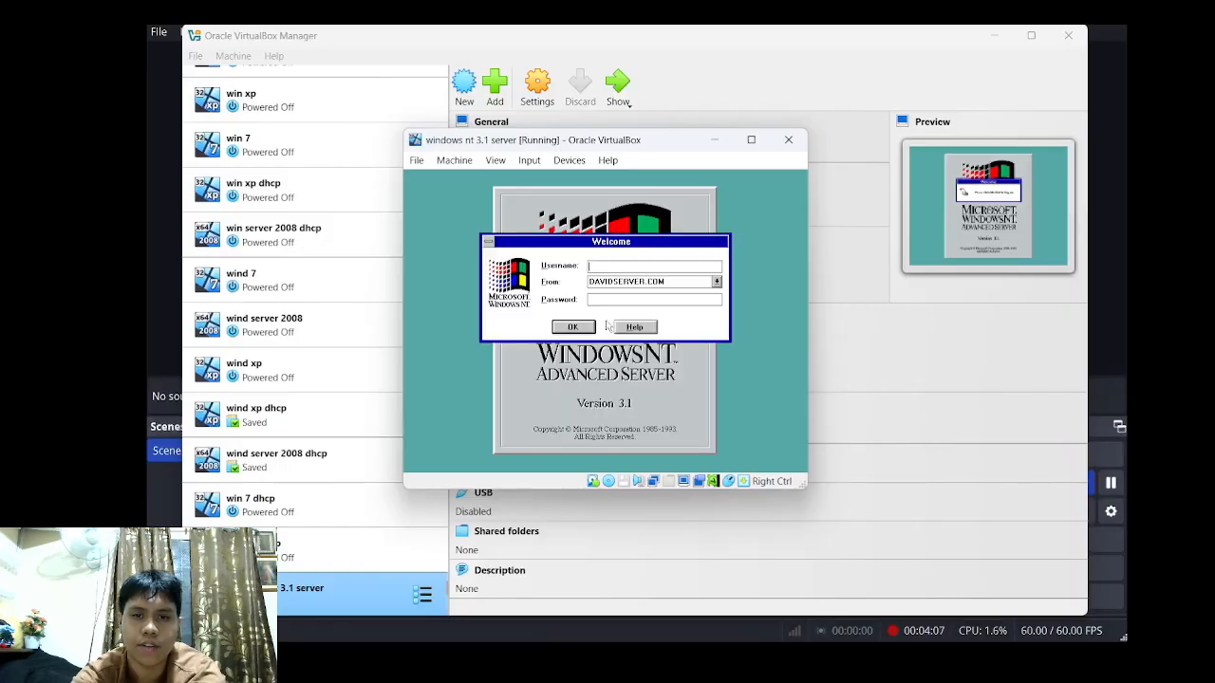
text(Administrator)
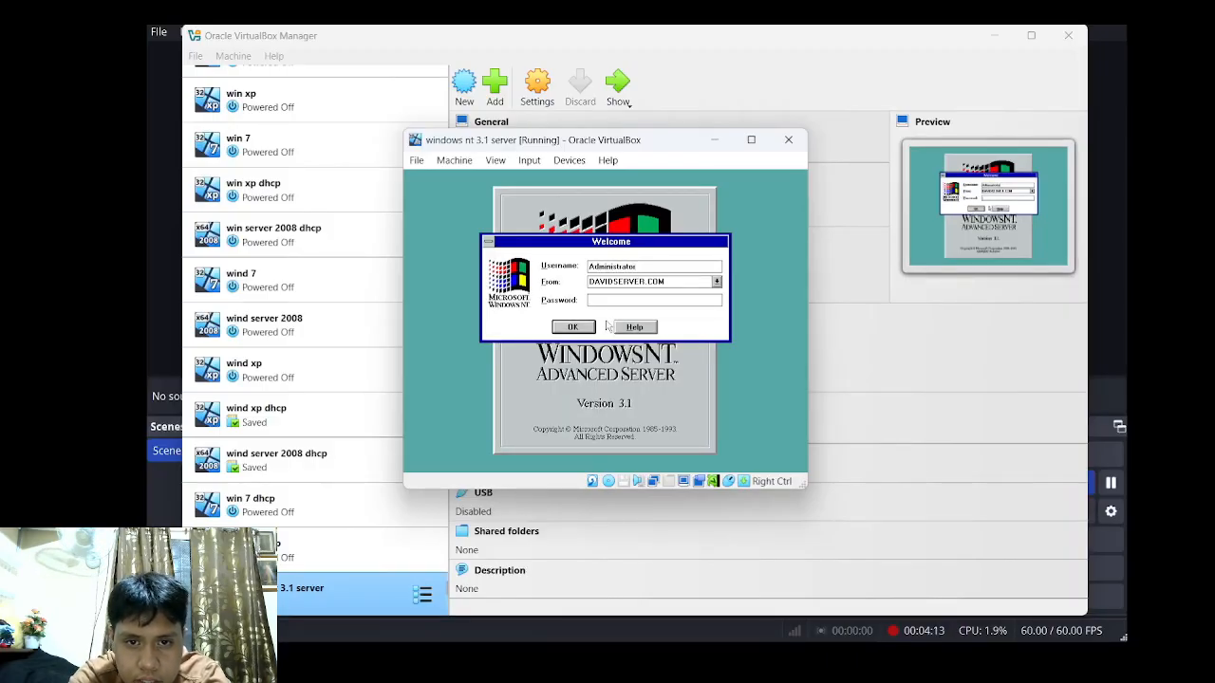
key(Return)
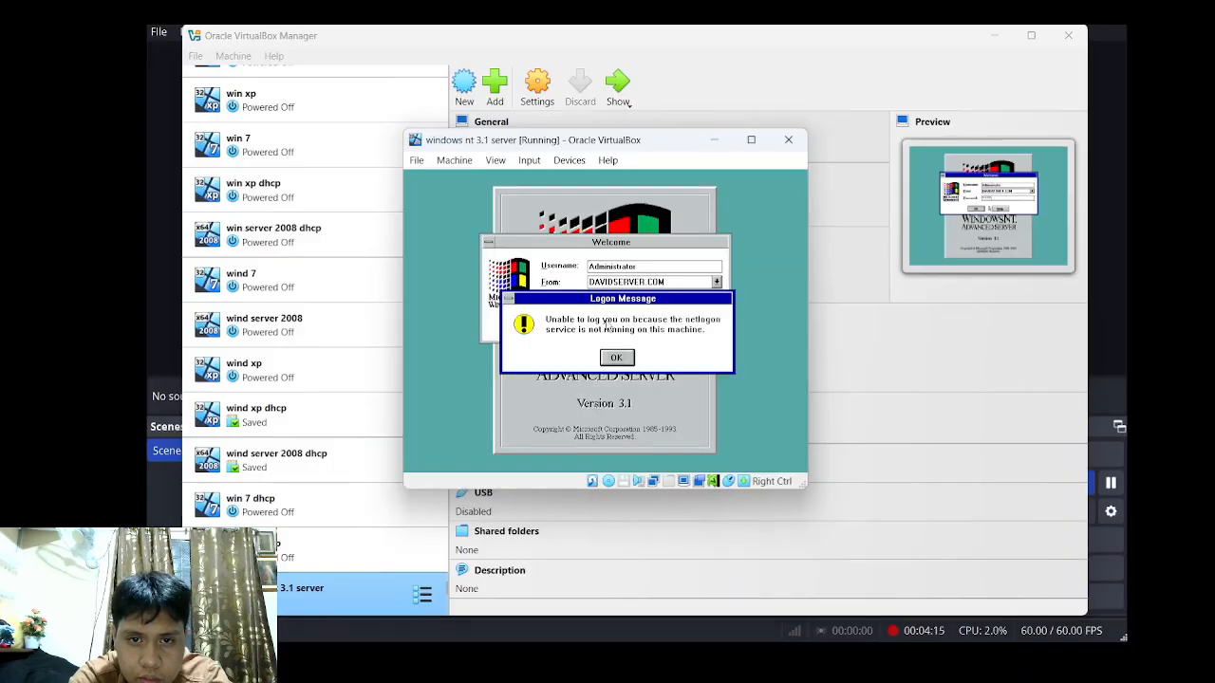
key(Return)
text(***)
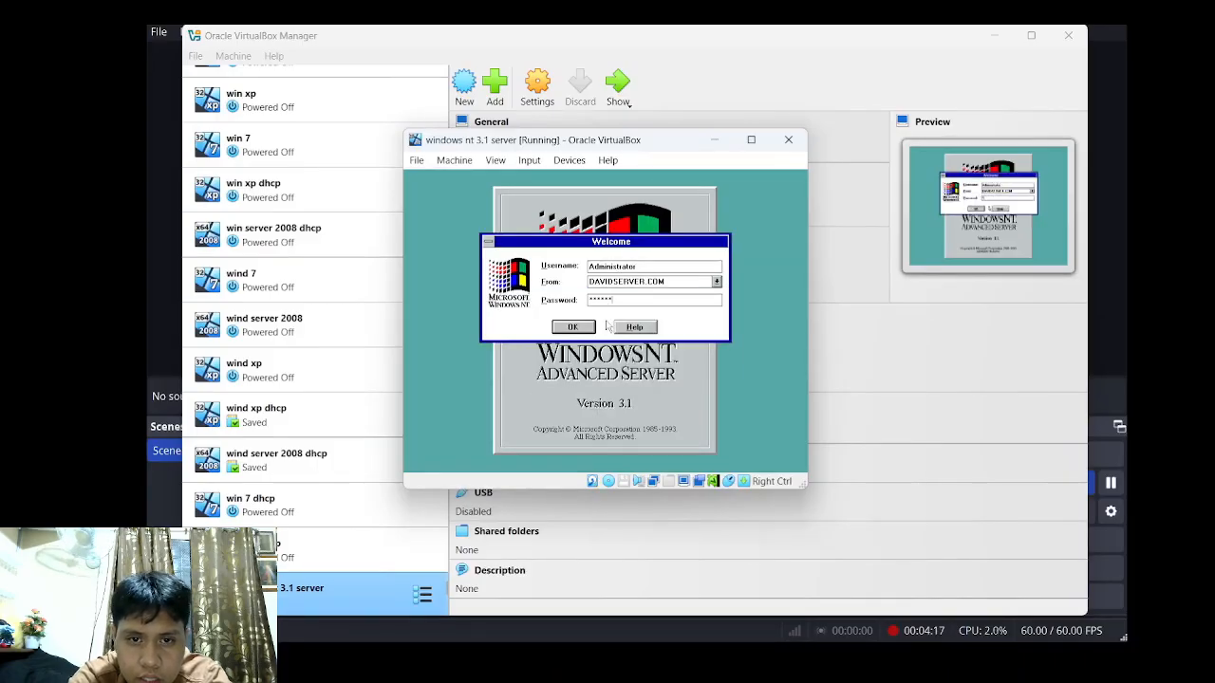
text(*****)
key(Return)
key(Return)
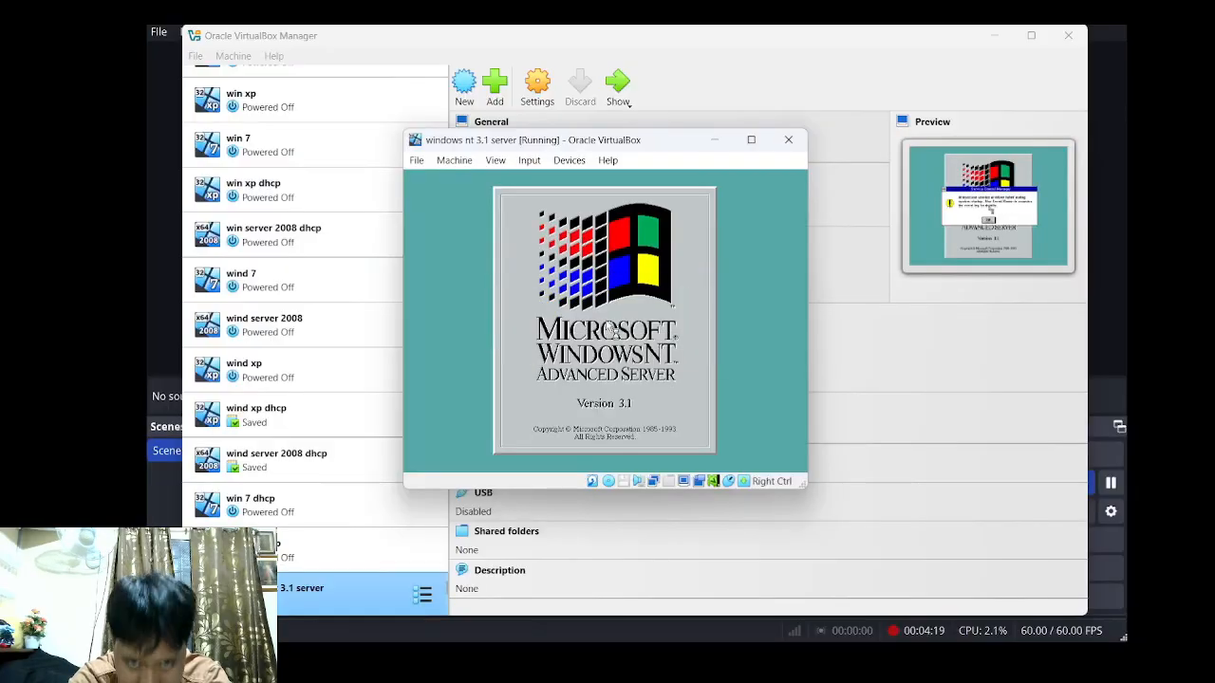